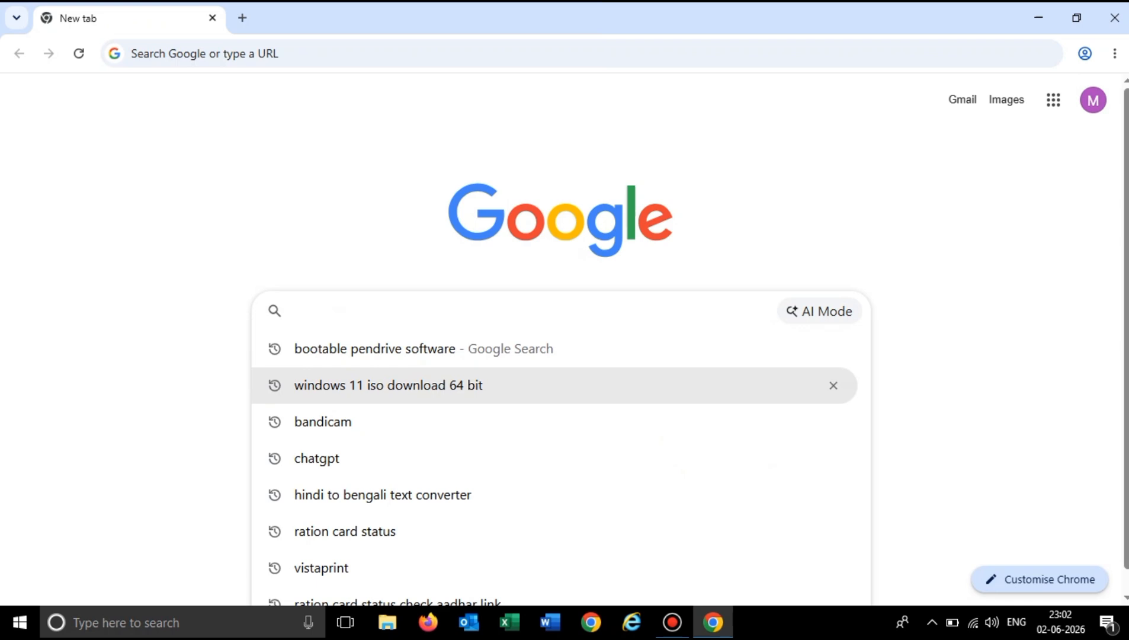
Find Microsoft's Windows 11 download page by searching "windows 11 iso download 64 bit" and confirm the multi-edition ISO for x64 devices.
left_click(567, 385)
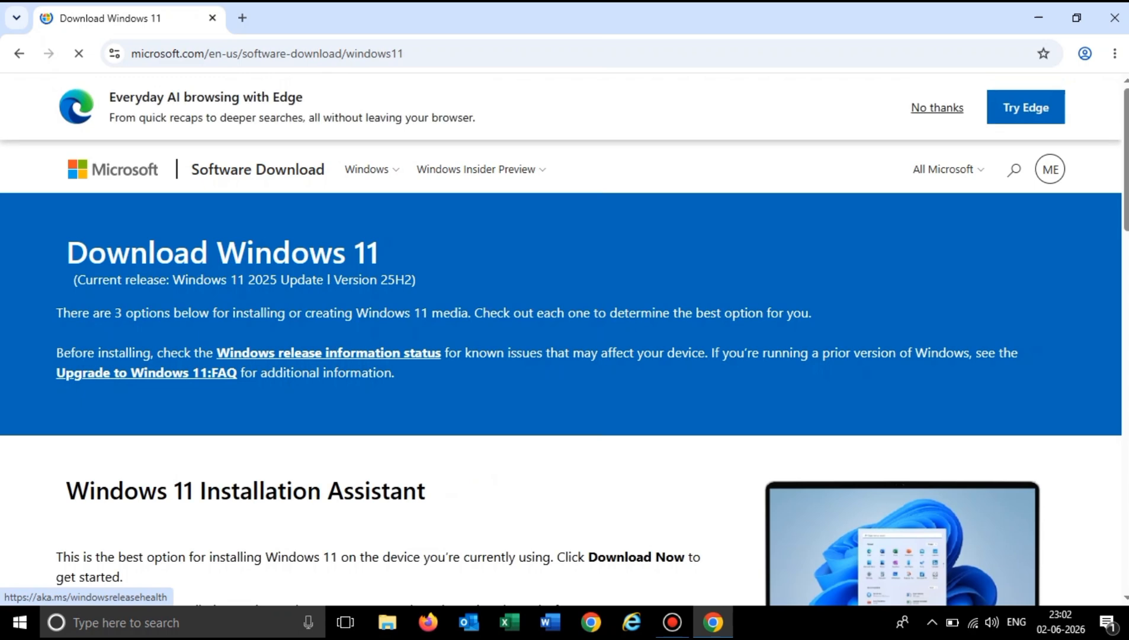
scroll(561, 339, "down", 10)
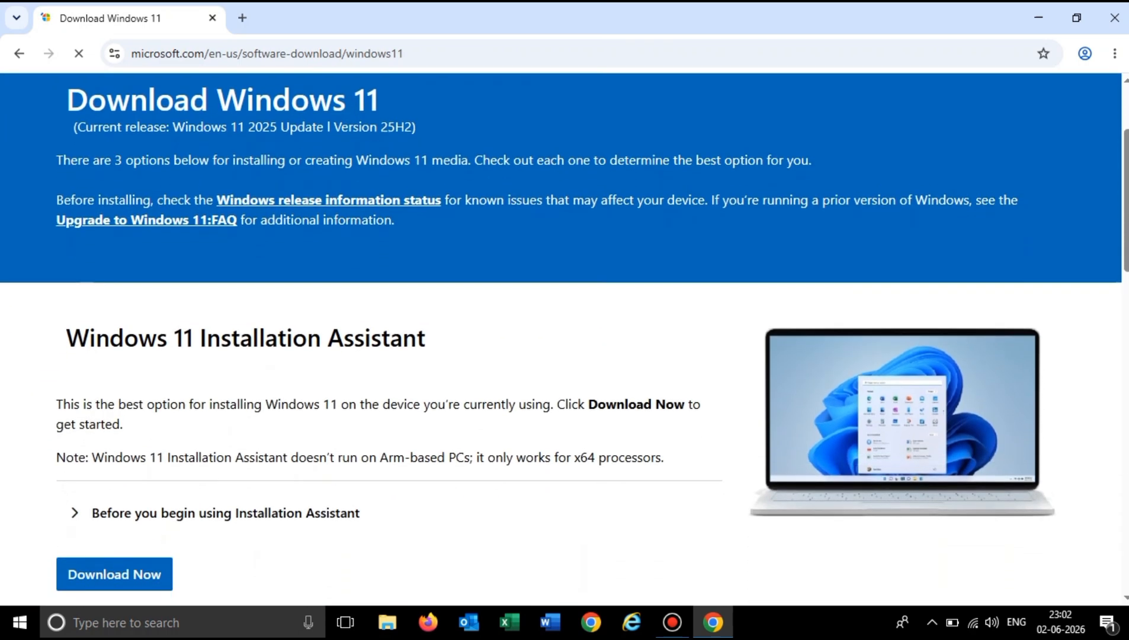
scroll(561, 339, "down", 5)
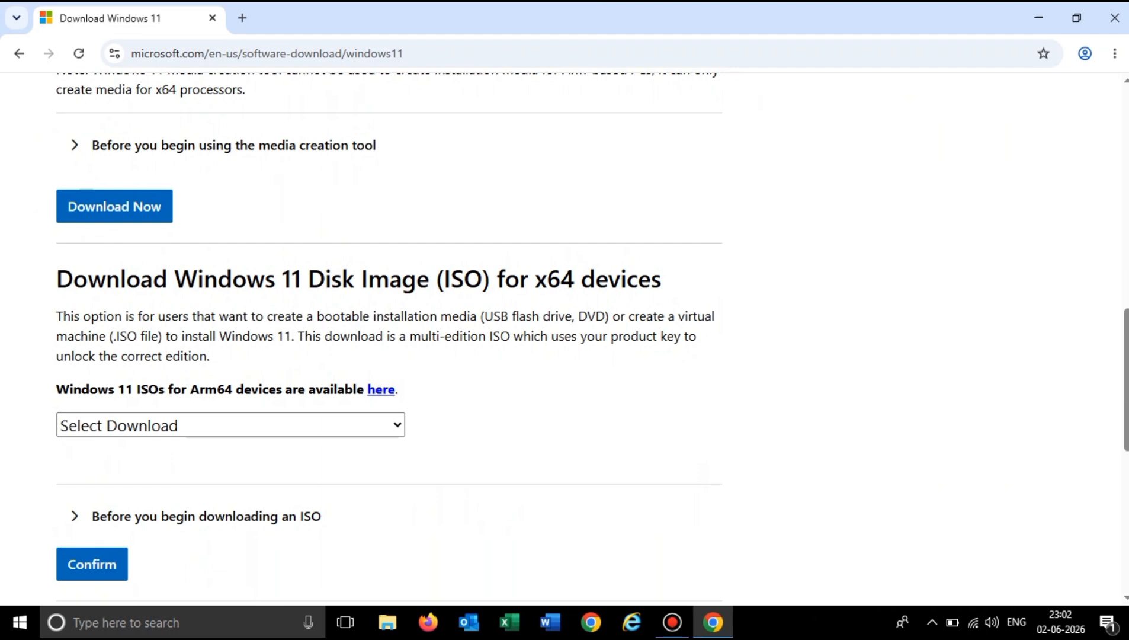
left_click(231, 425)
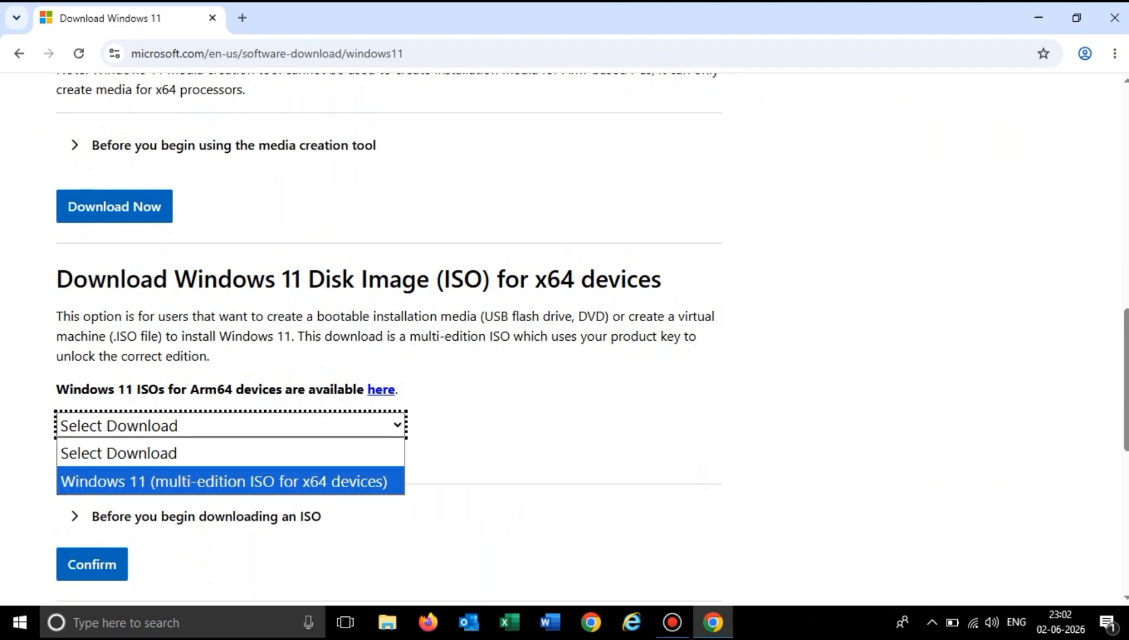
key("Return")
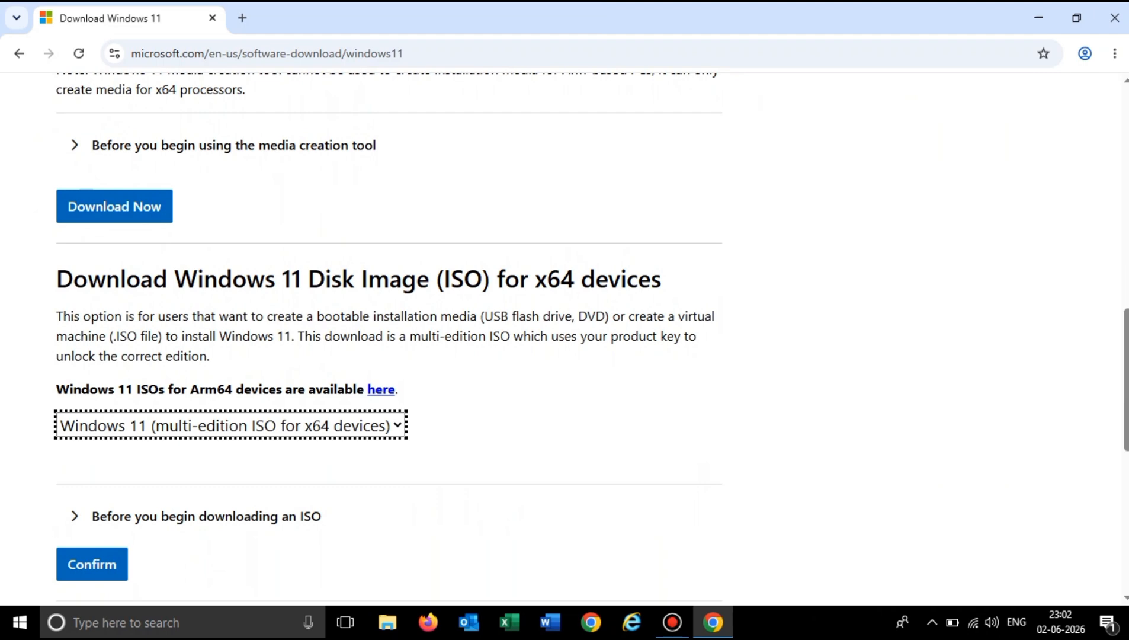
scroll(591, 343, "down", 2)
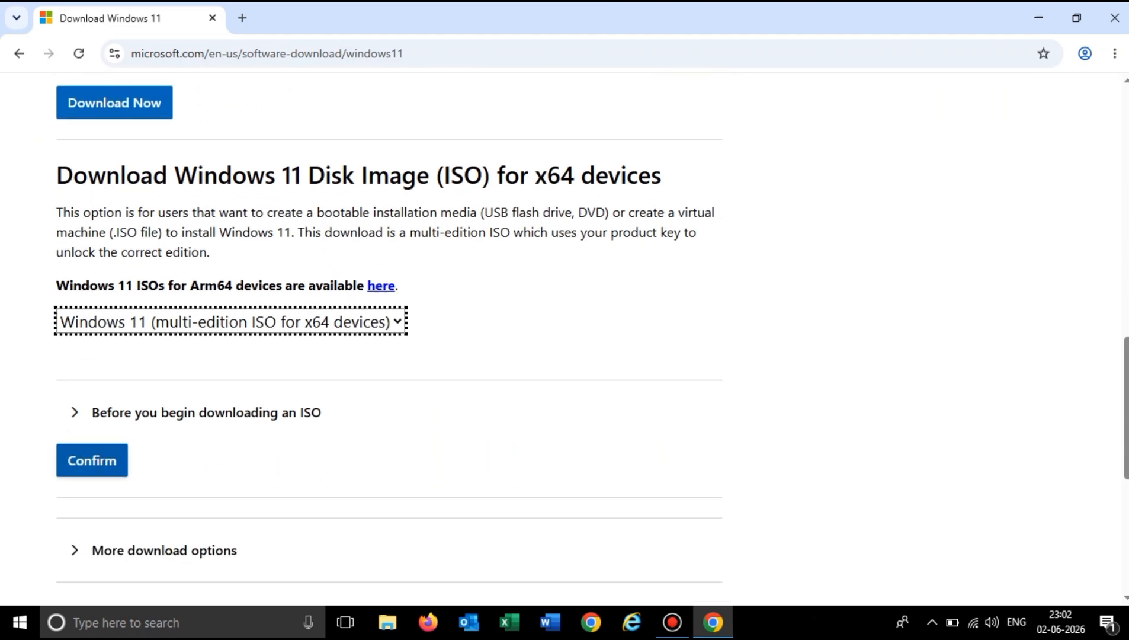
left_click(92, 460)
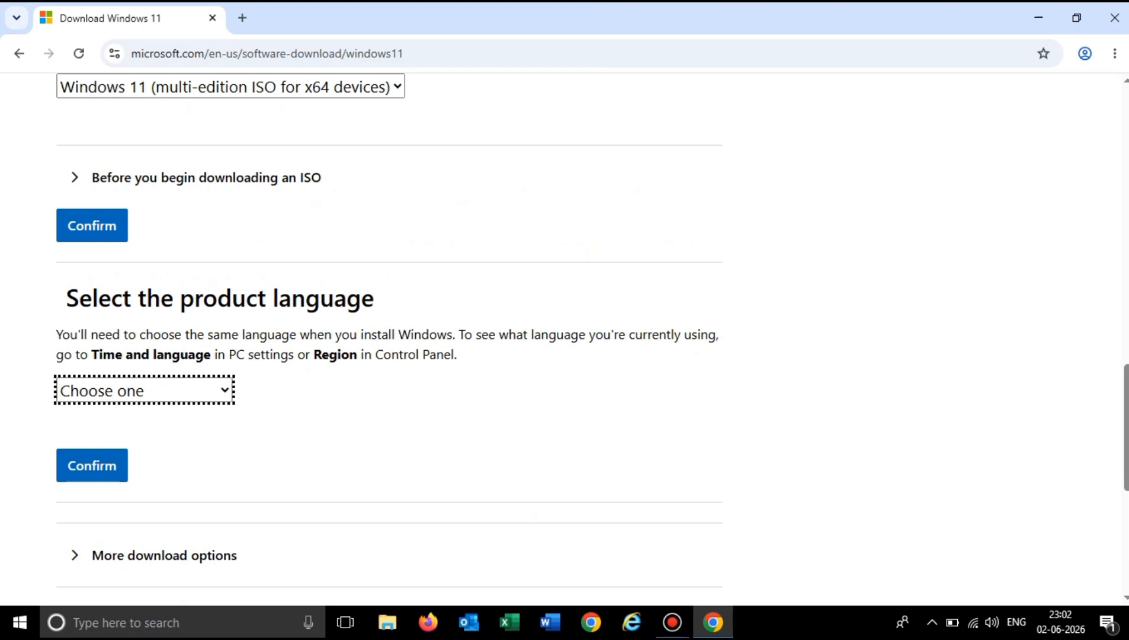
Set the product language to English (United States) and confirm it to generate the 64-bit download link.
left_click(144, 390)
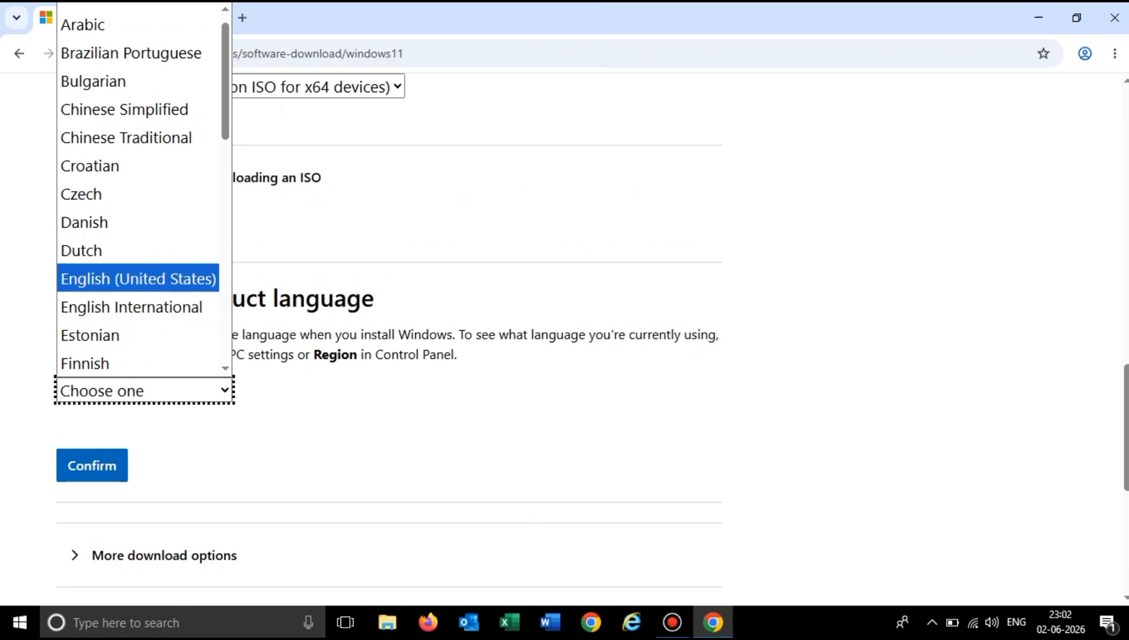
left_click(138, 278)
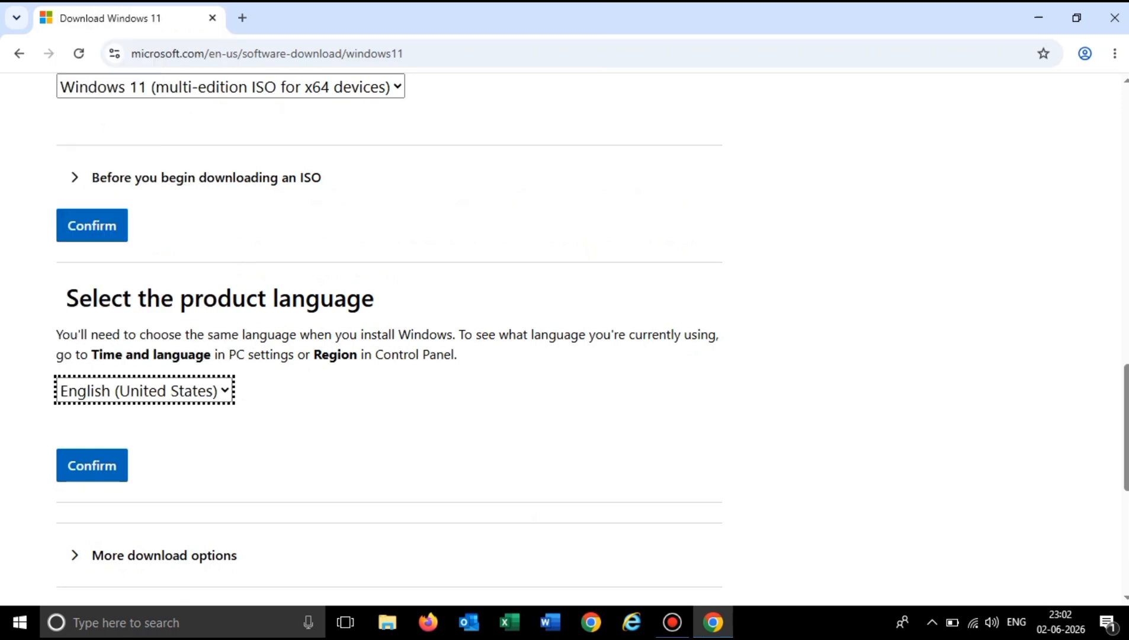
left_click(92, 465)
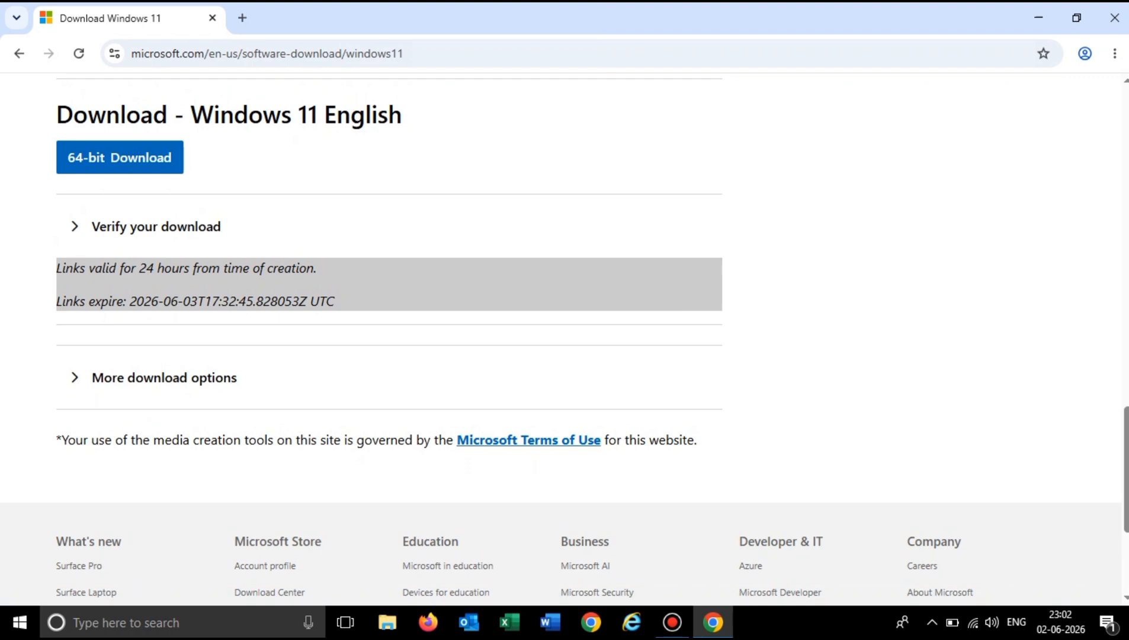
scroll(388, 338, "up", 2)
scroll(389, 338, "down", 4)
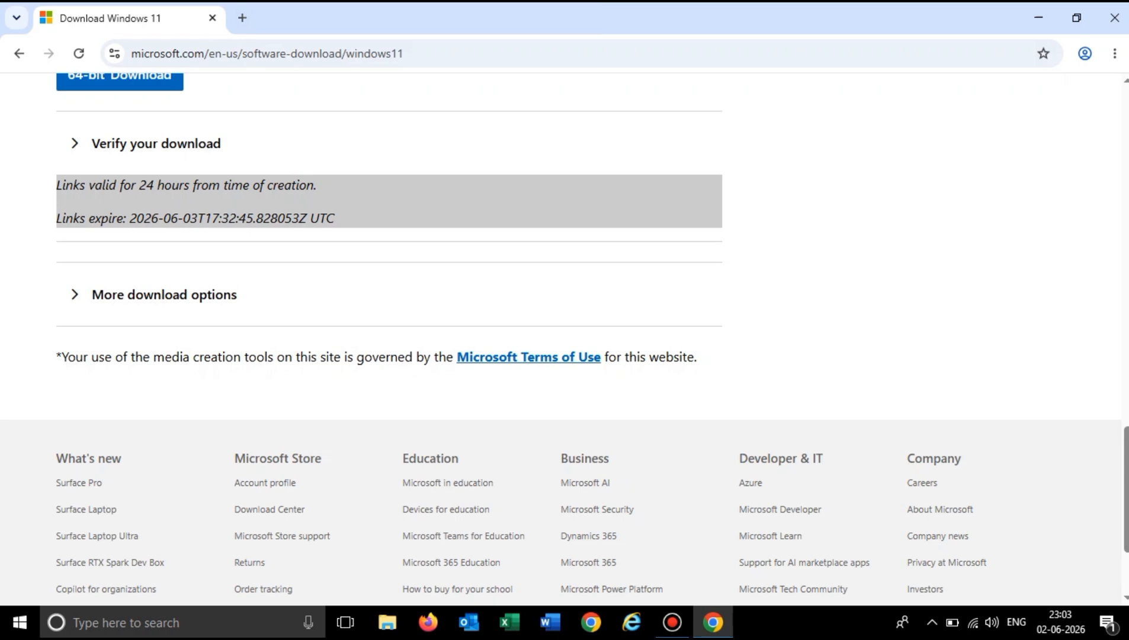
Quick-format USB Drive (E:) from This PC as FAT32 with a 16-kilobyte allocation unit size, then close the format window.
left_click(1039, 18)
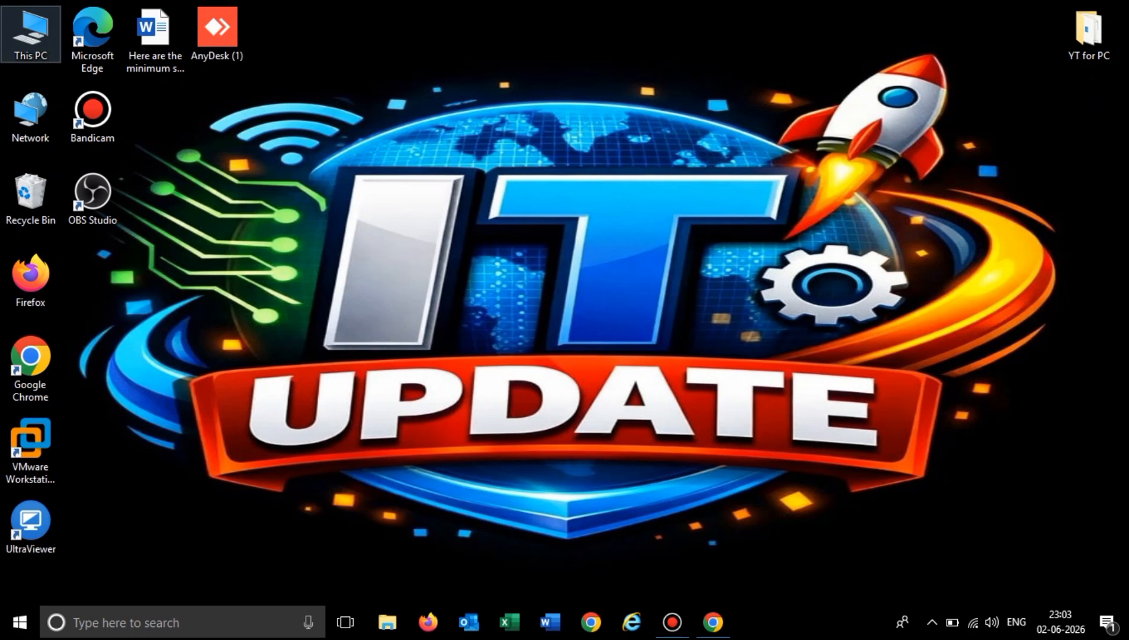
double_click(31, 35)
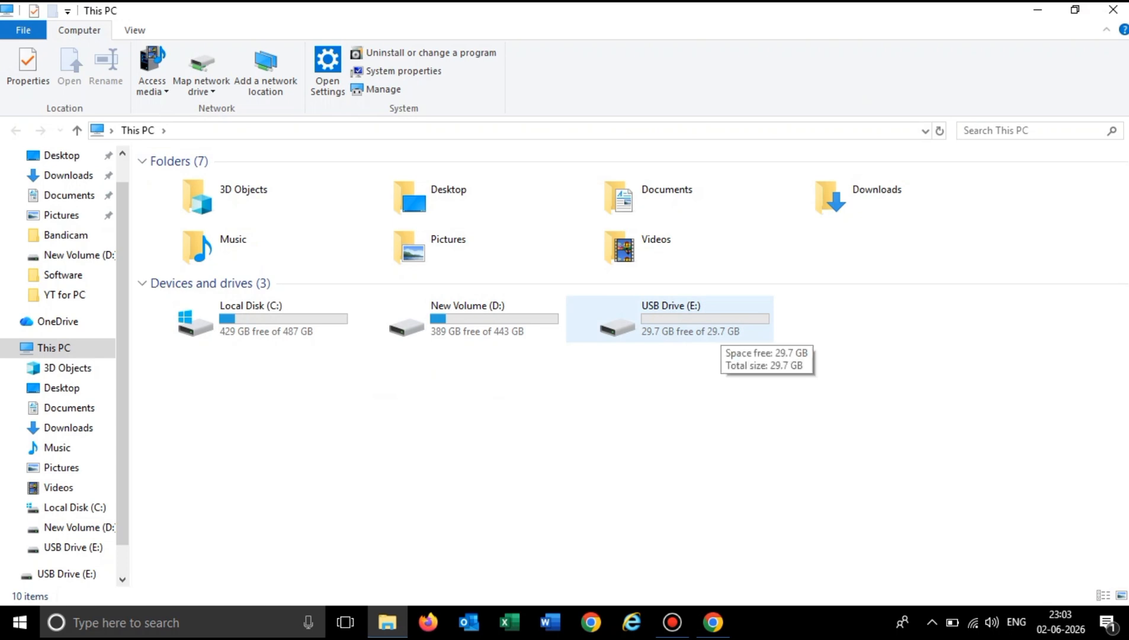
right_click(680, 331)
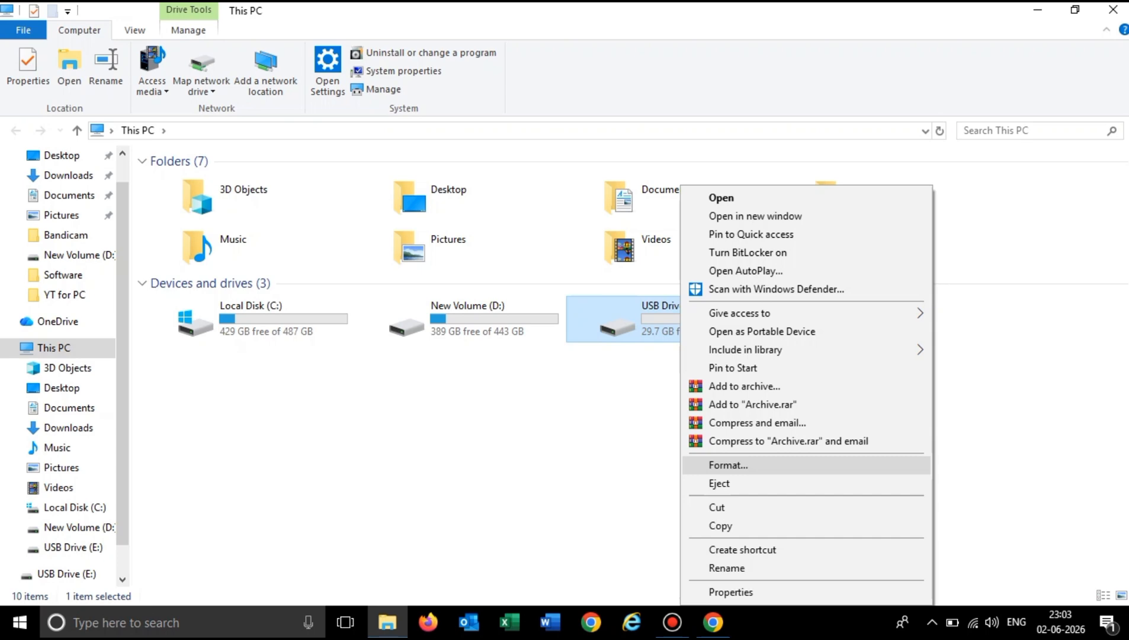
left_click(729, 465)
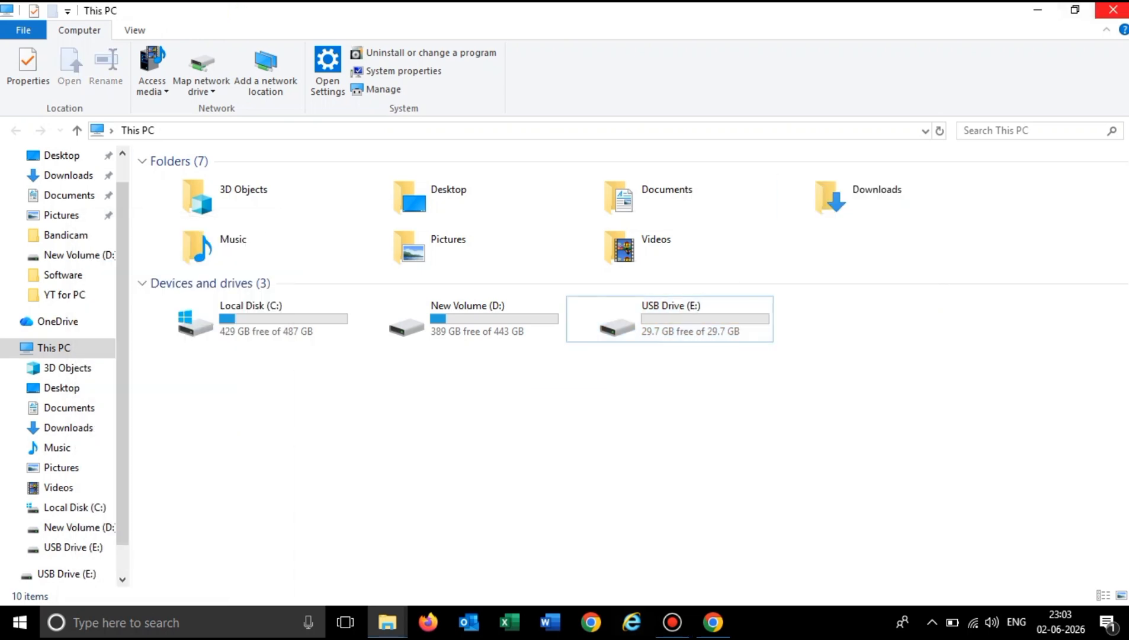
left_click(1113, 10)
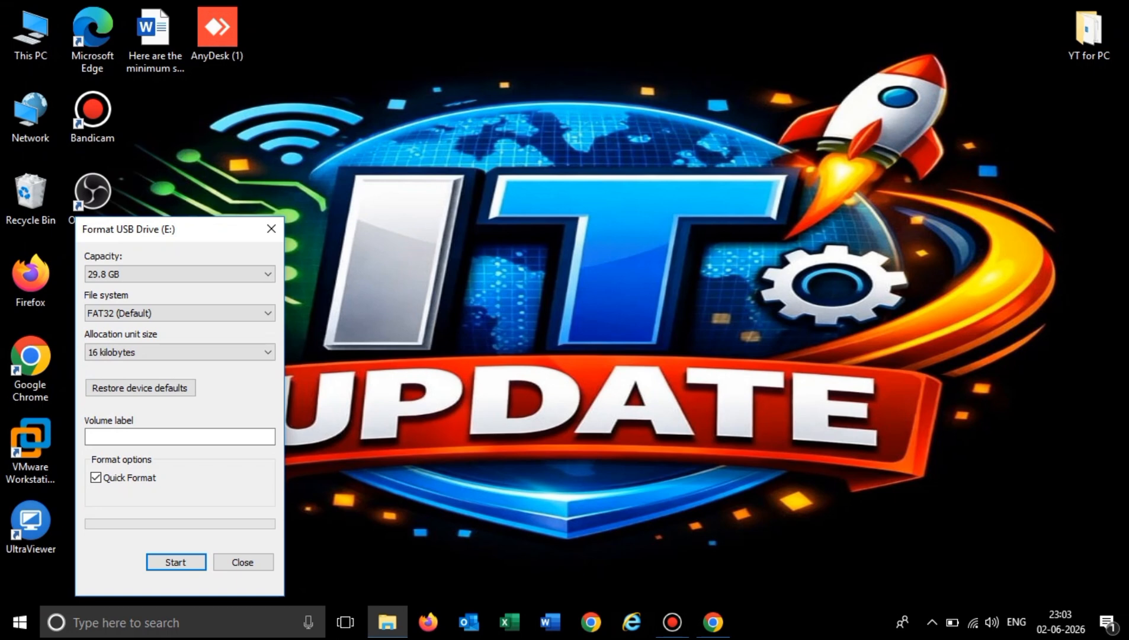
left_click(176, 562)
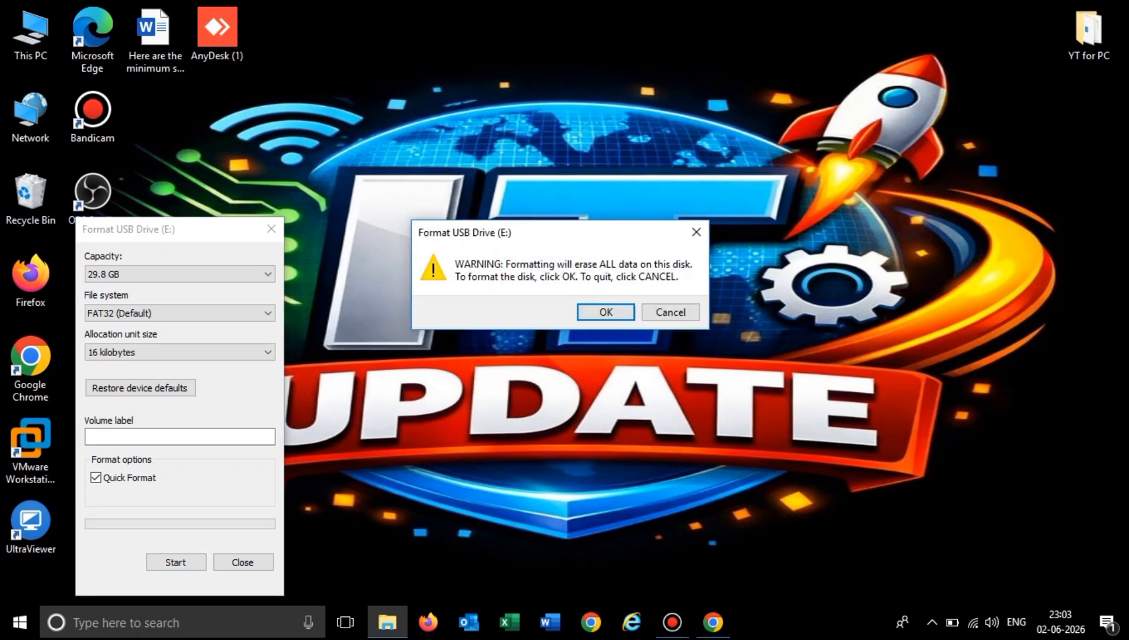
left_click(605, 311)
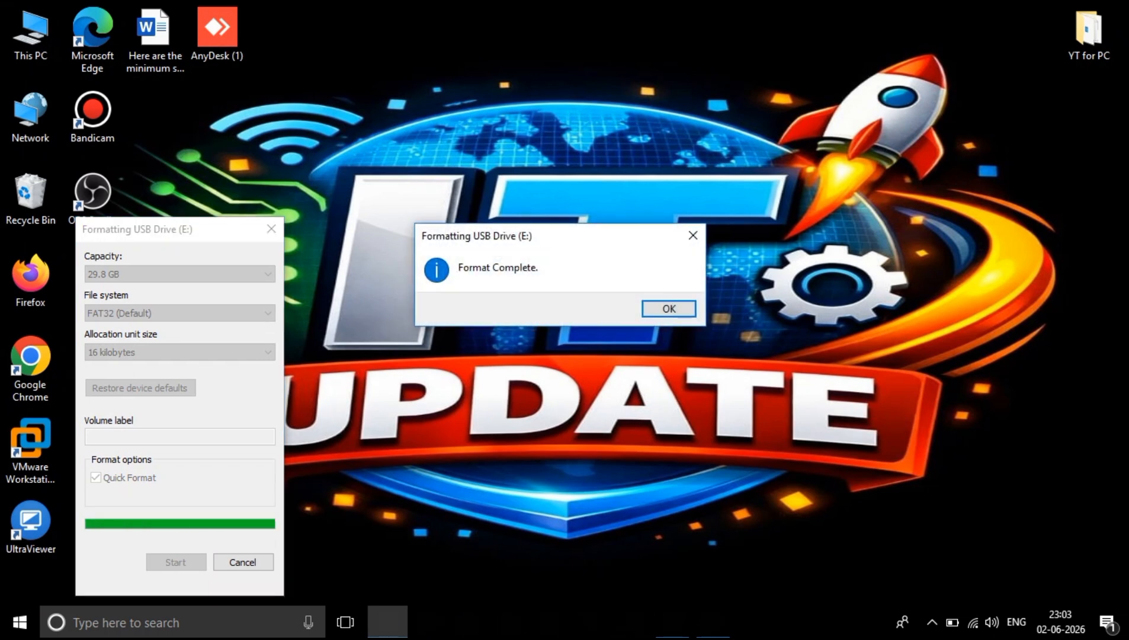
left_click(669, 309)
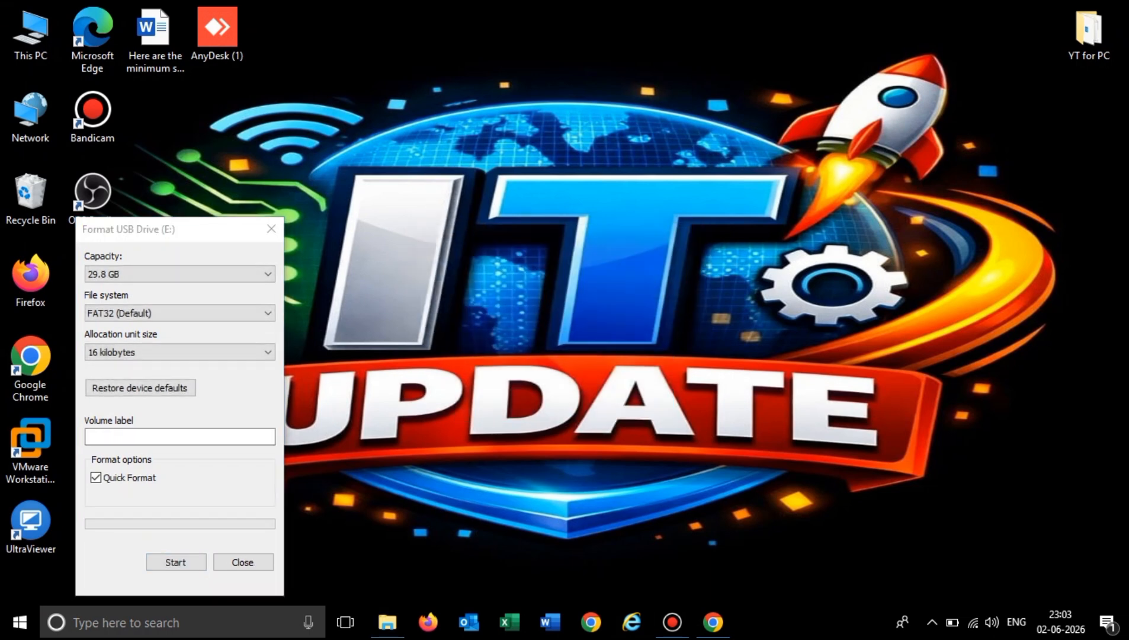
left_click(243, 562)
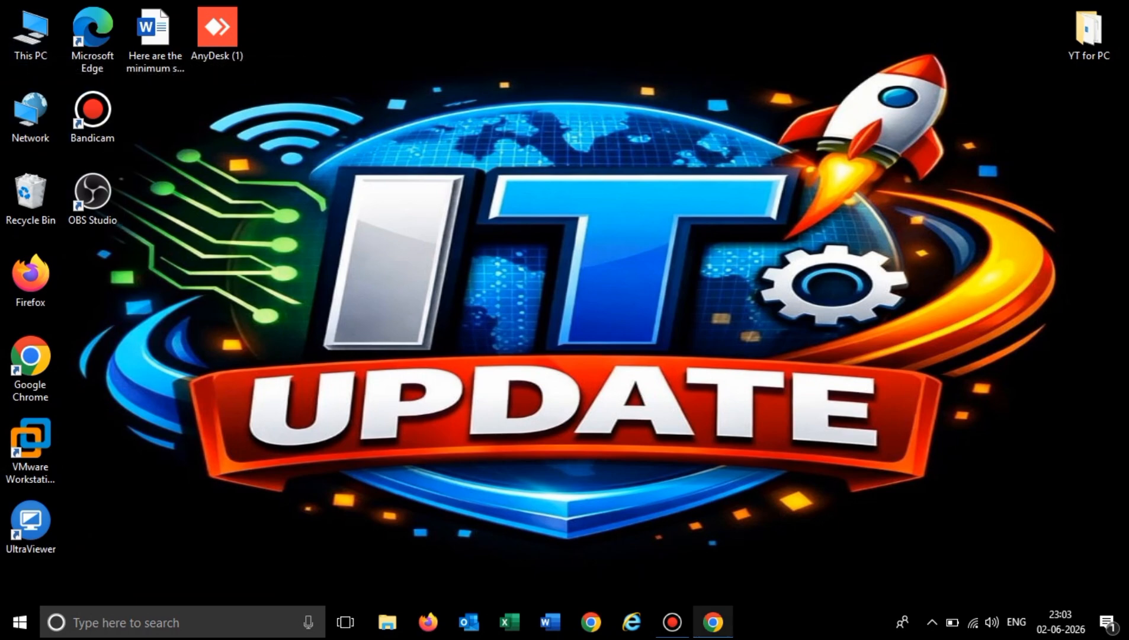
In a new Chrome tab, search for "bootable pendrive software" and open the Rufus website.
left_click(713, 622)
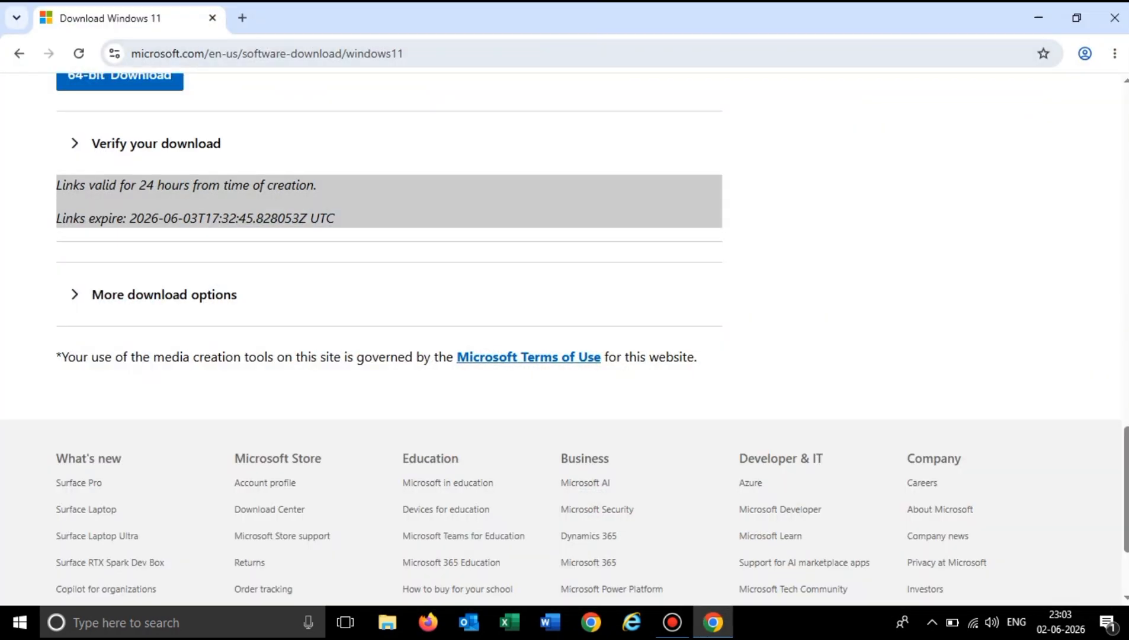
key("ctrl+t")
left_click(383, 311)
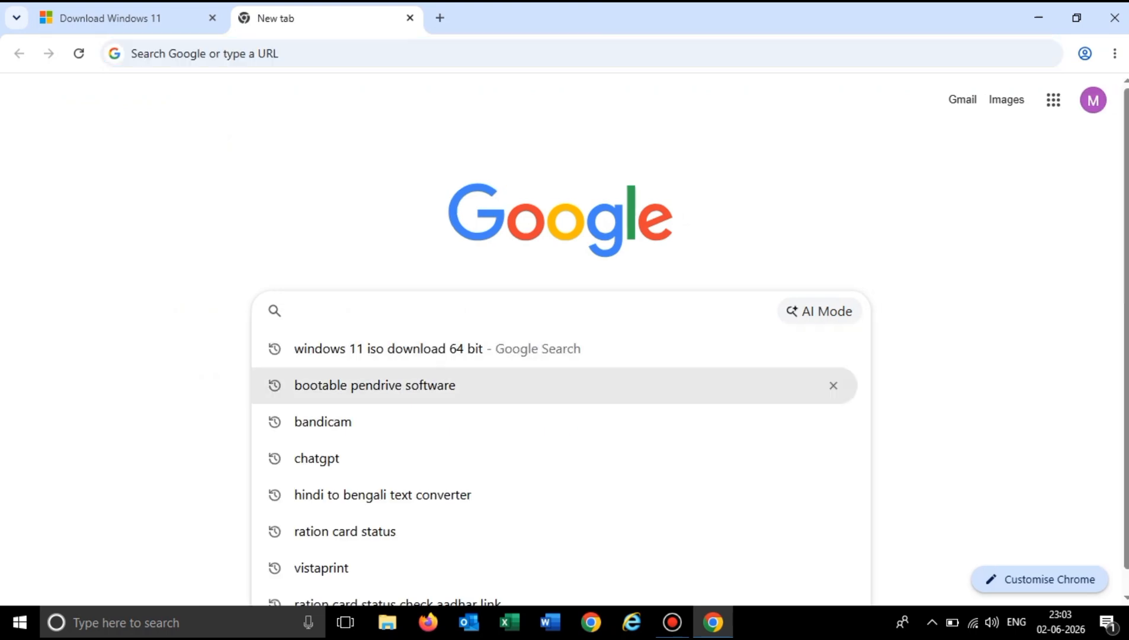
left_click(375, 385)
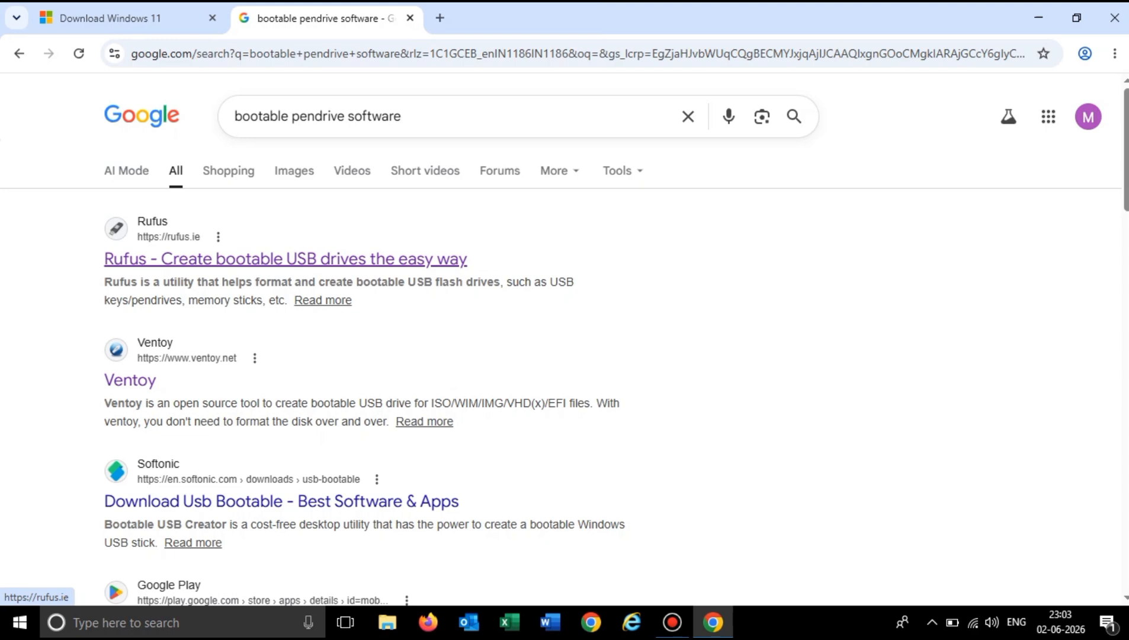
left_click(286, 259)
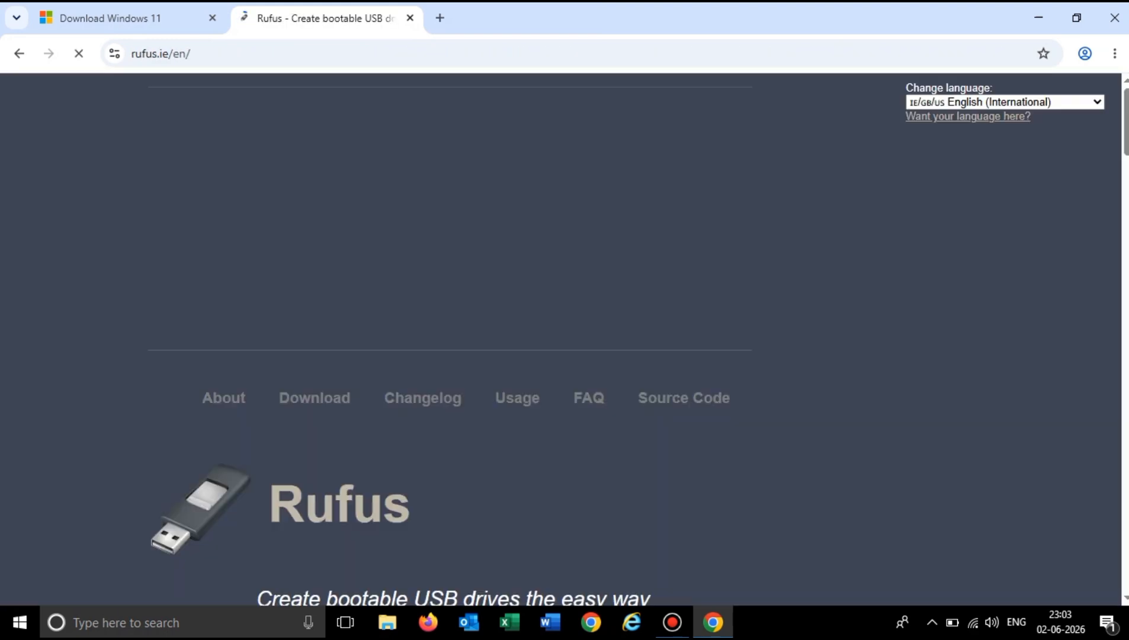
Start downloading the standard Windows x64 release rufus-4.14.exe and pause the download.
scroll(450, 337, "down", 8)
scroll(450, 337, "down", 1)
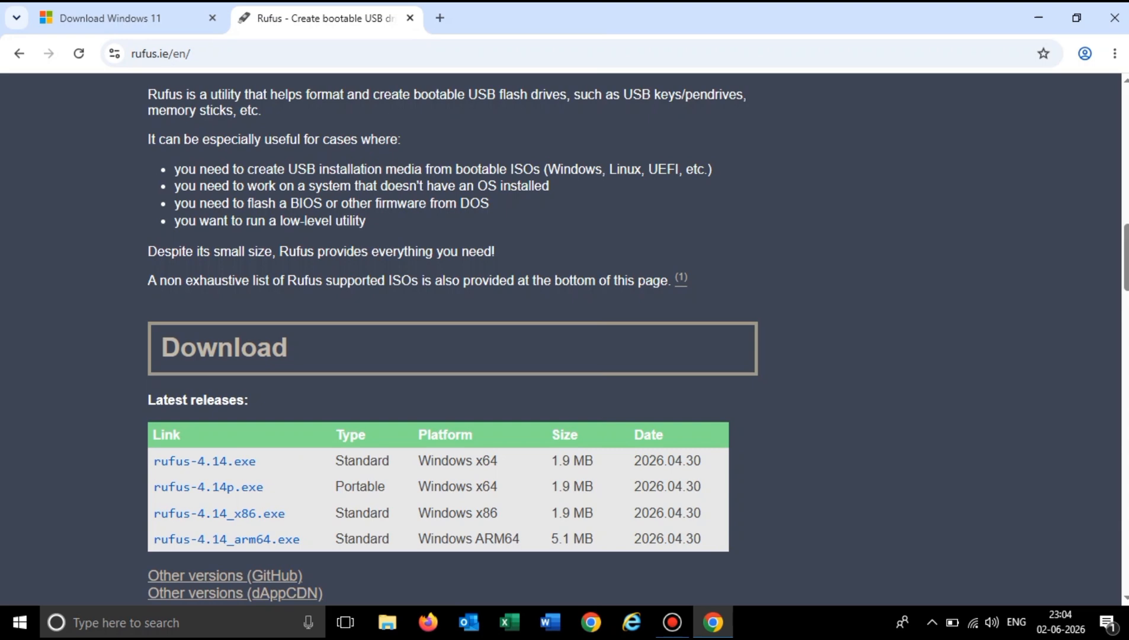
left_click(205, 461)
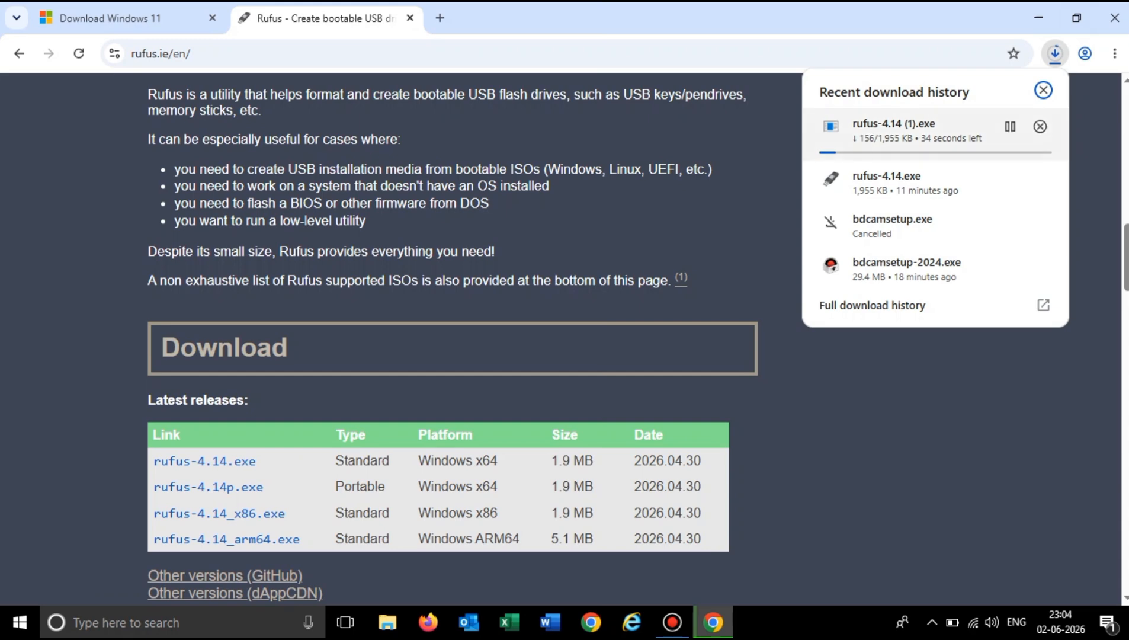
left_click(1010, 127)
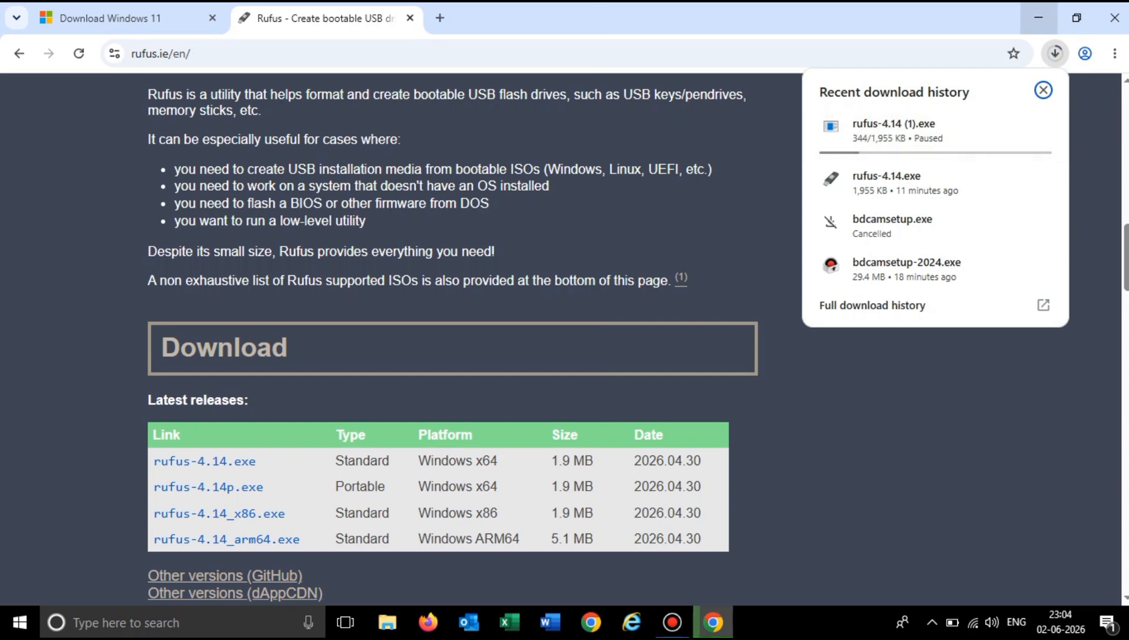
Launch the existing rufus-4.14 file from the Downloads folder and clear the other windows from view.
left_click(1038, 17)
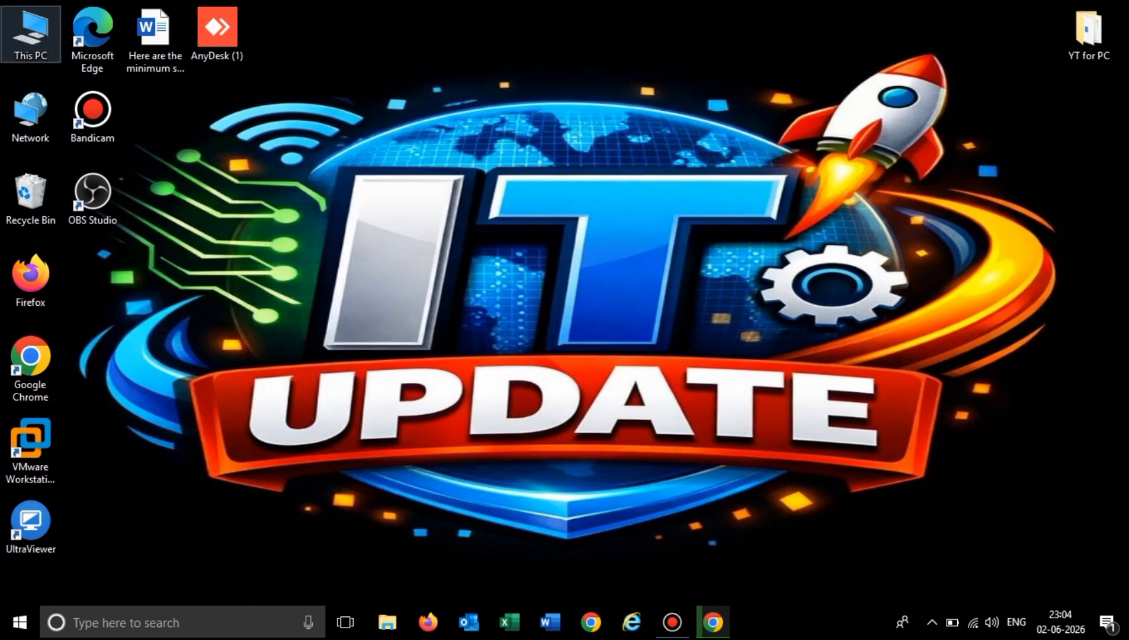
double_click(31, 32)
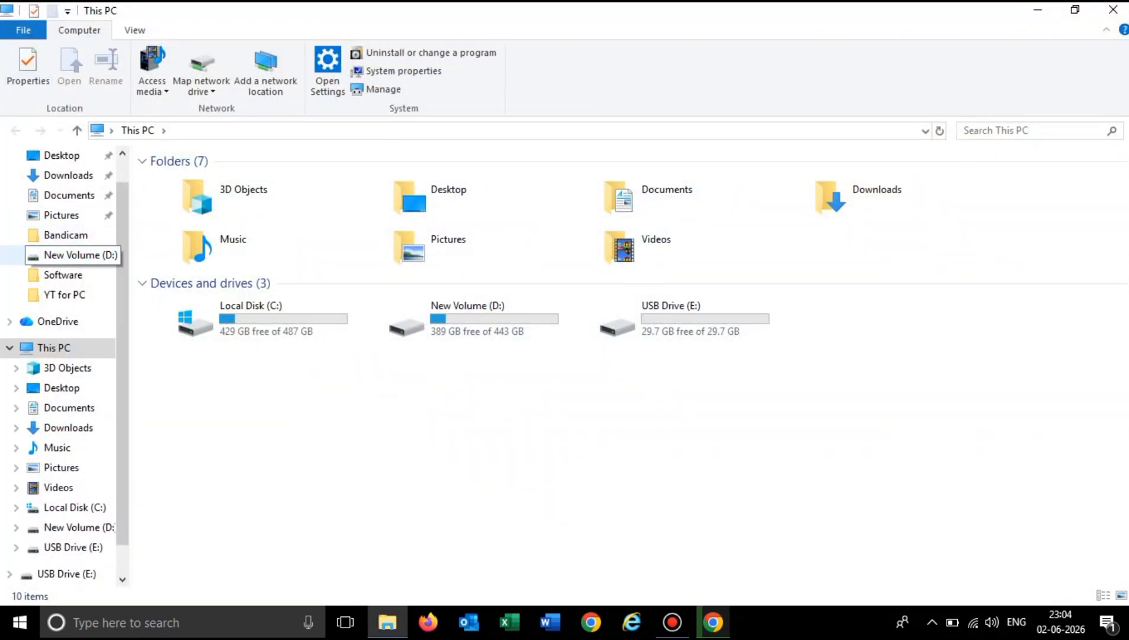
left_click(68, 175)
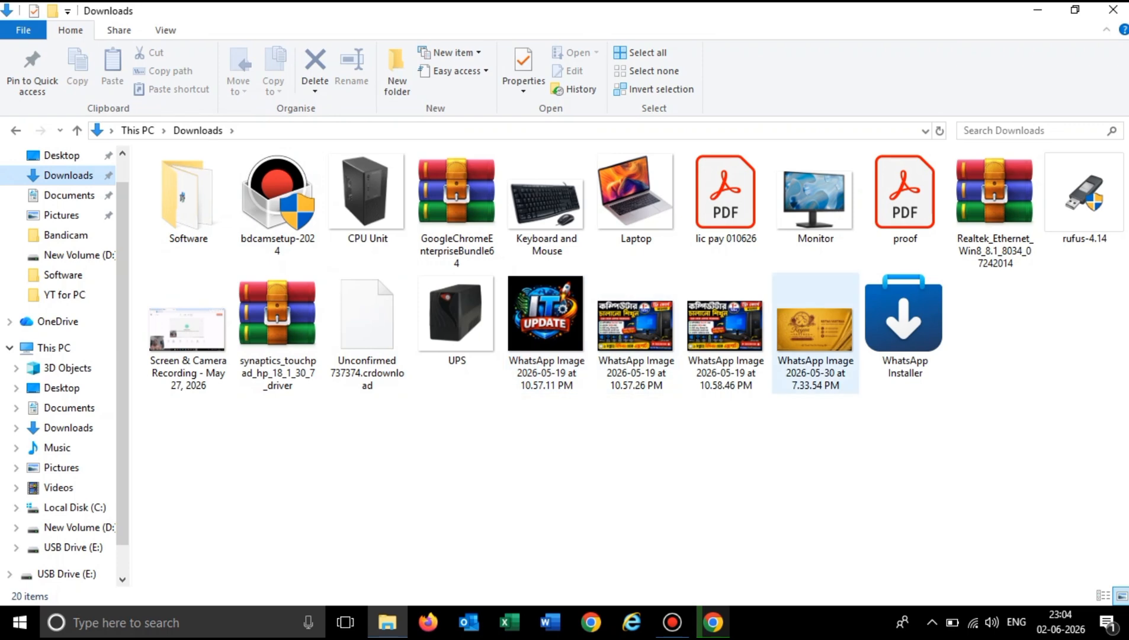
double_click(1084, 198)
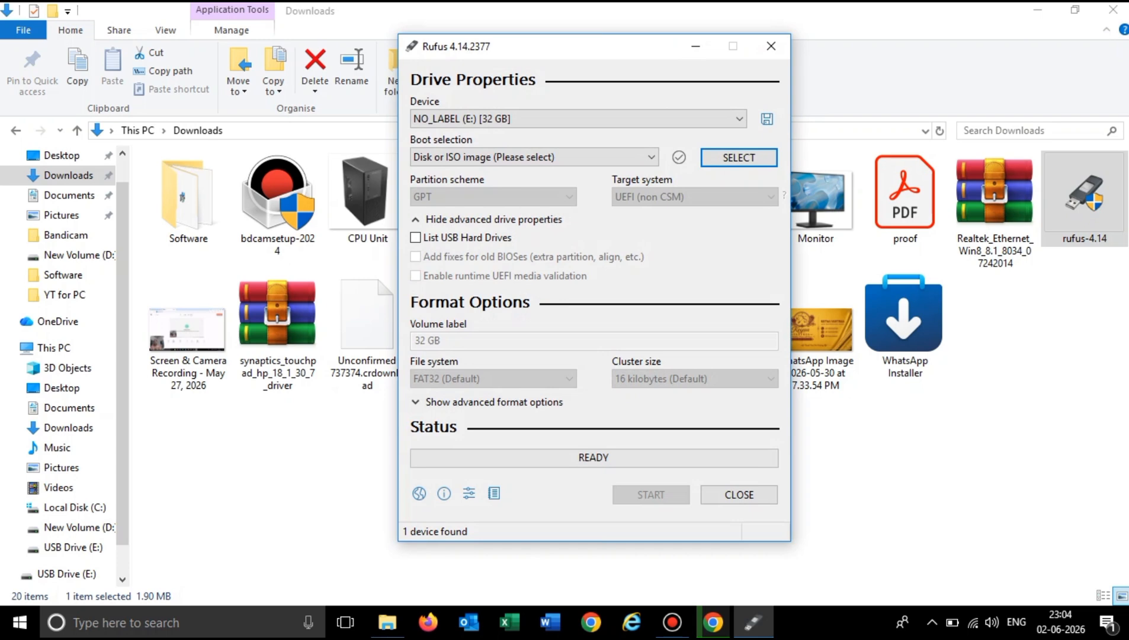
left_click(1038, 10)
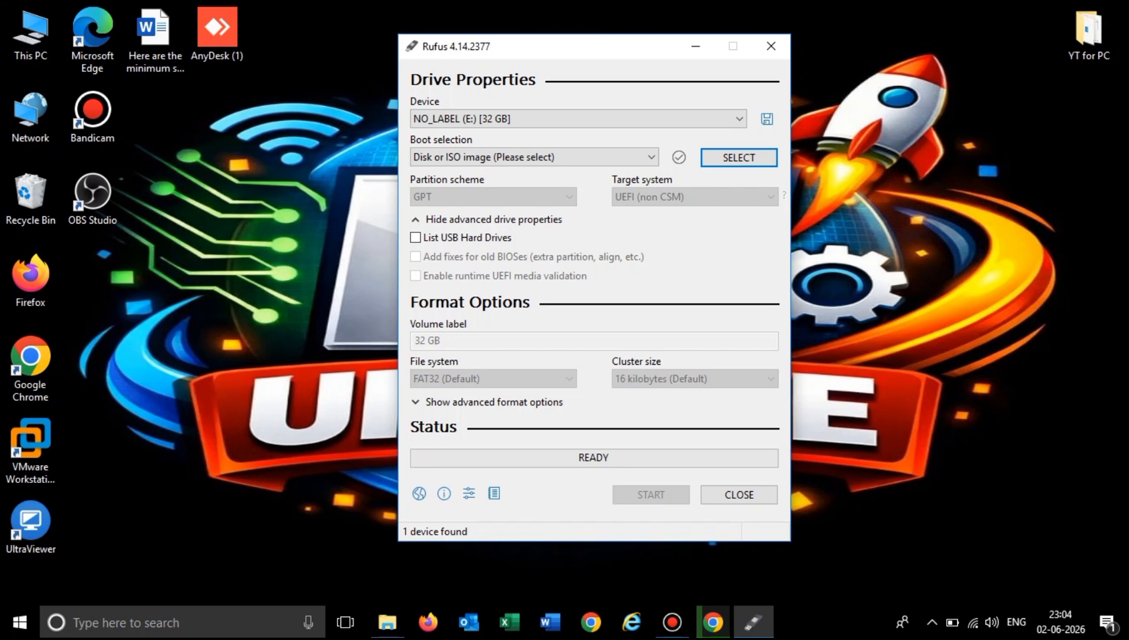
Choose NO_LABEL (E:) [32 GB] as the target device and Disk or ISO image as the boot selection.
left_click(738, 119)
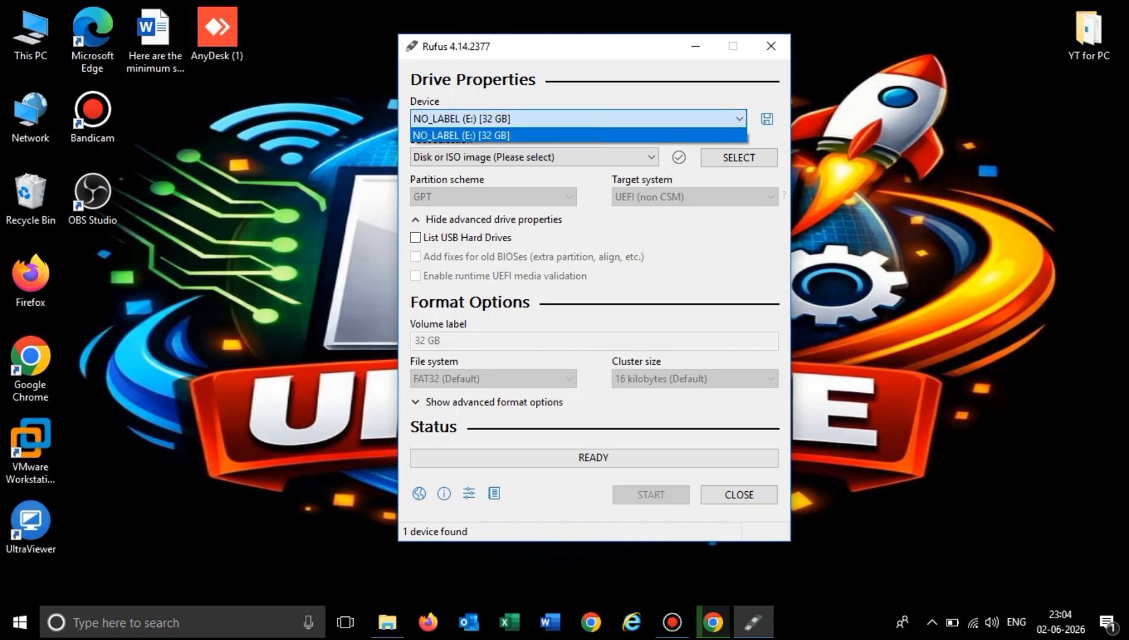
left_click(498, 120)
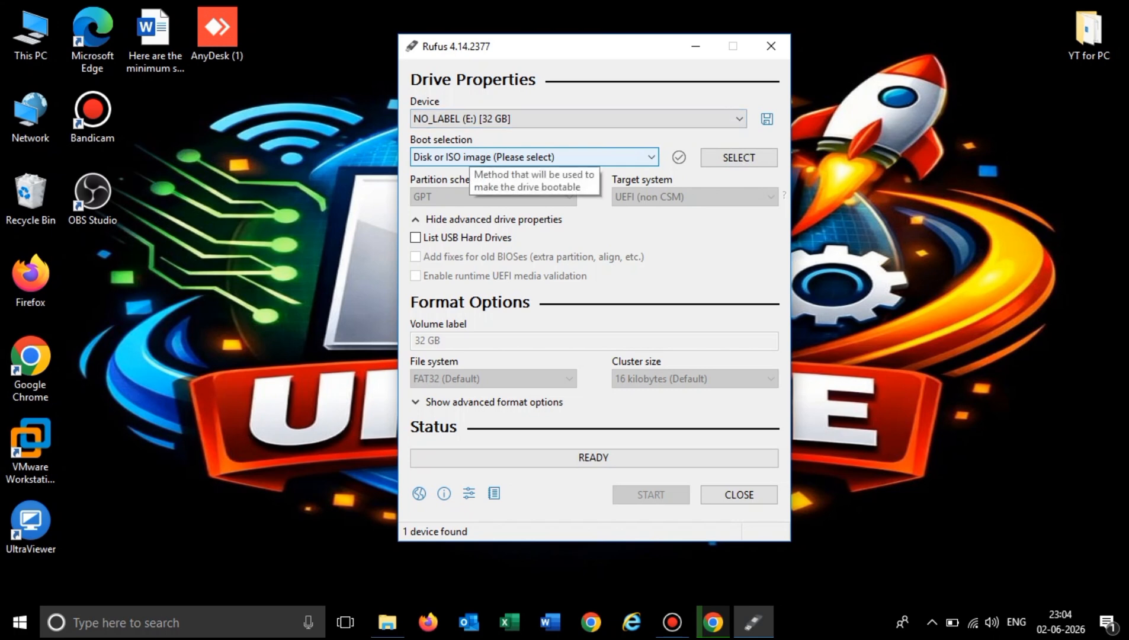
left_click(474, 157)
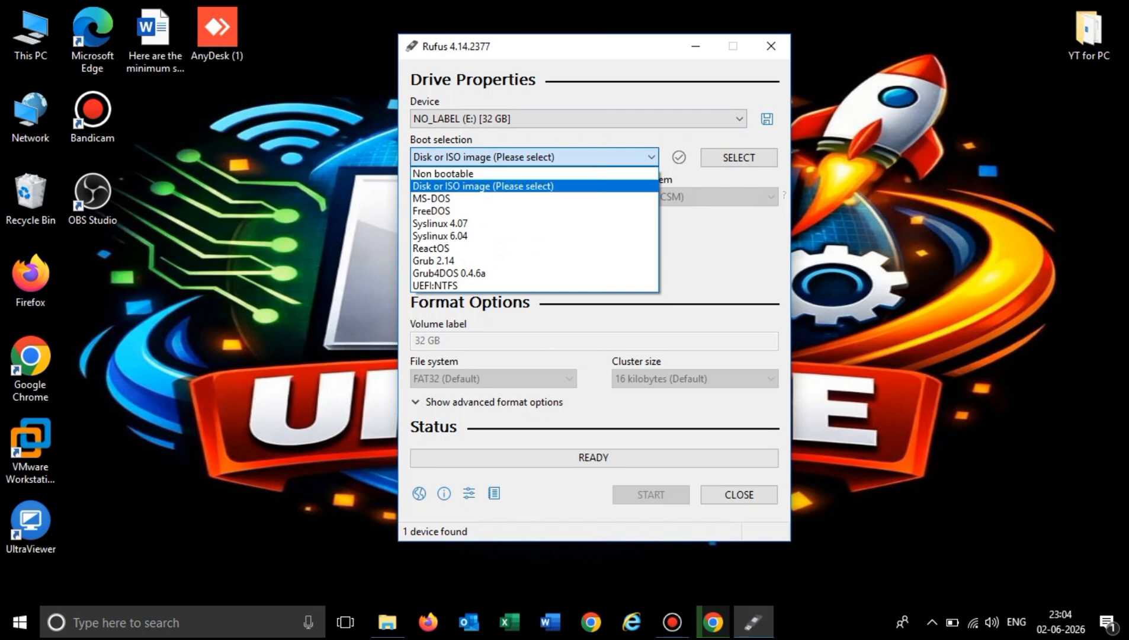
left_click(483, 186)
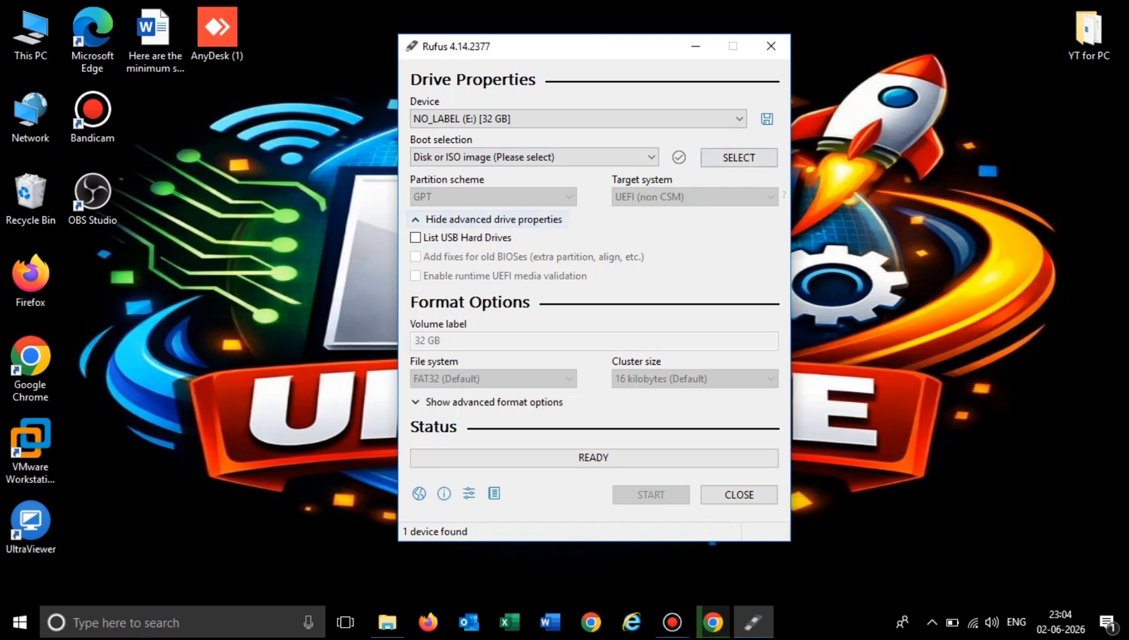
Load the Win11_25H2_English_x64_v2 disc image from the Software folder on New Volume (D:) as the boot image.
left_click(739, 157)
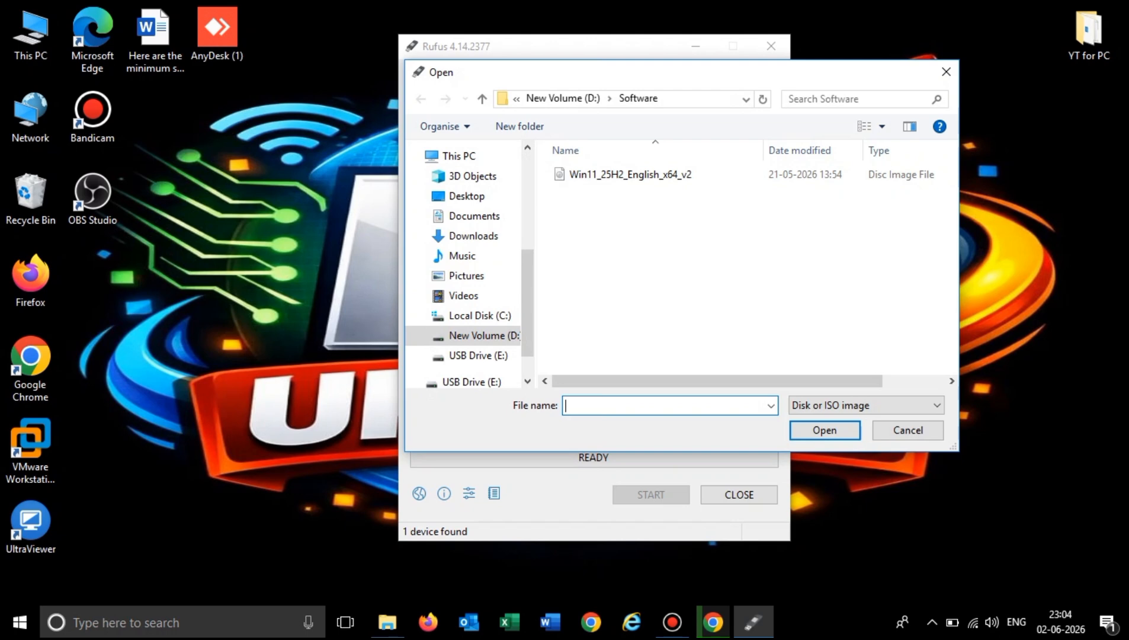
left_click(654, 175)
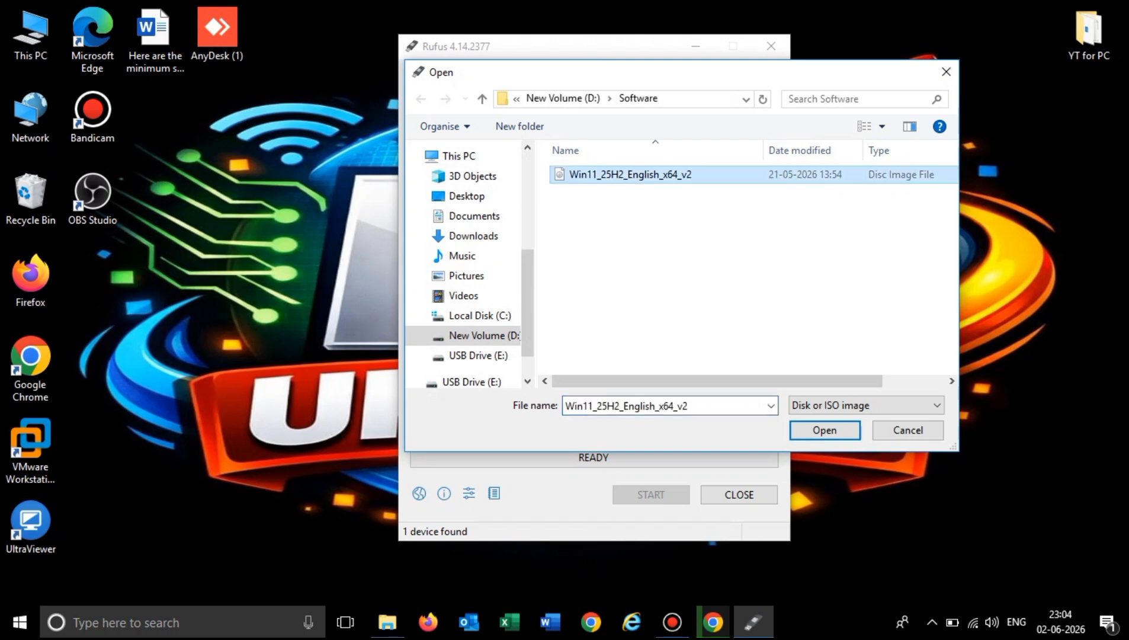
left_click(825, 430)
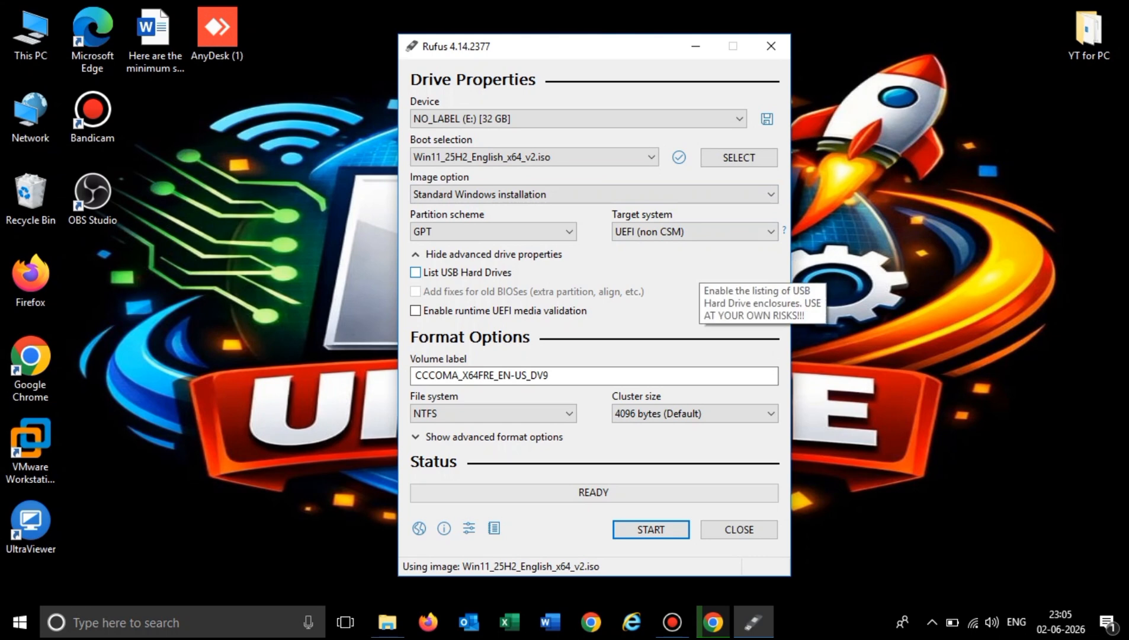
Set the partition scheme to MBR and keep NTFS as the file system.
left_click(493, 231)
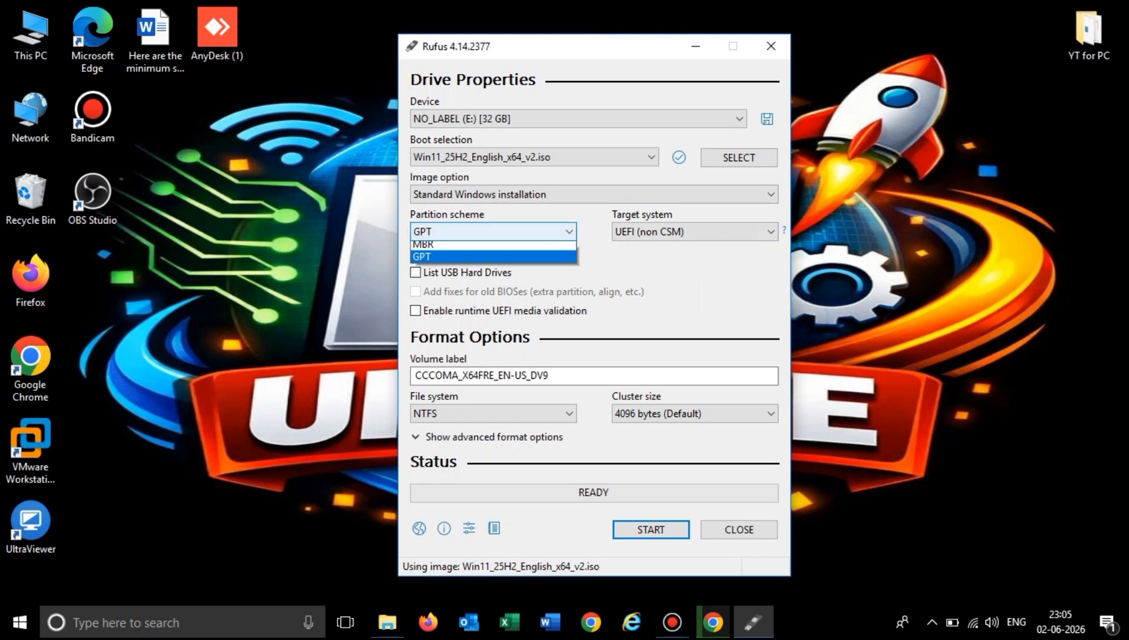
left_click(423, 248)
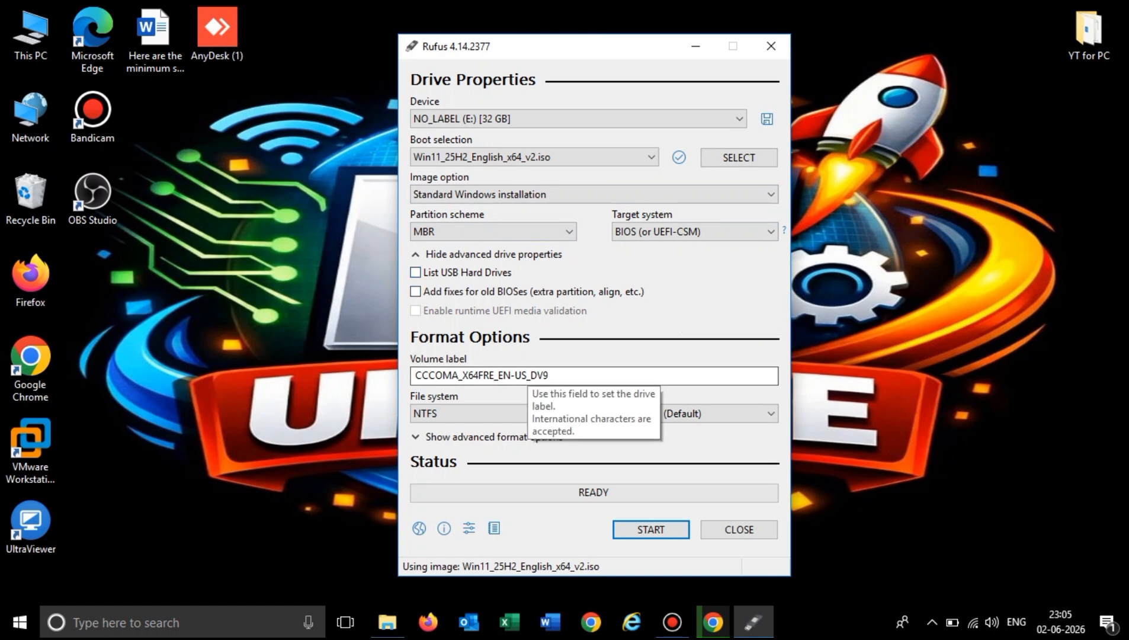
left_click(521, 413)
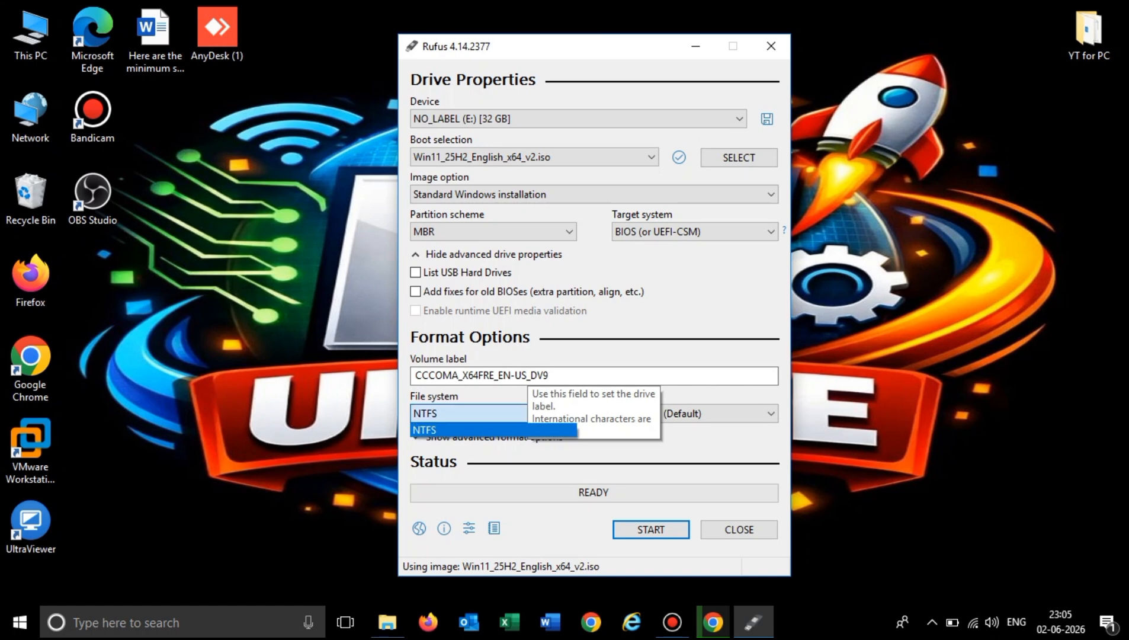
left_click(521, 415)
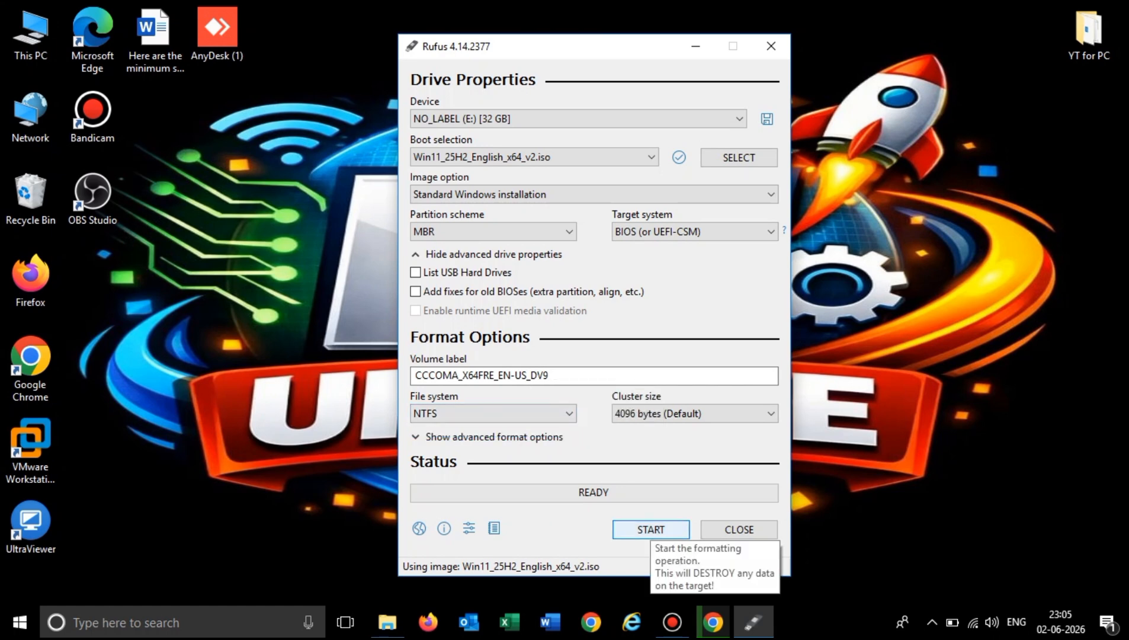
Write the drive with the RAM, Secure Boot, TPM 2.0 and online Microsoft account requirements removed, accept the data erasure, and close the program once finished.
left_click(651, 529)
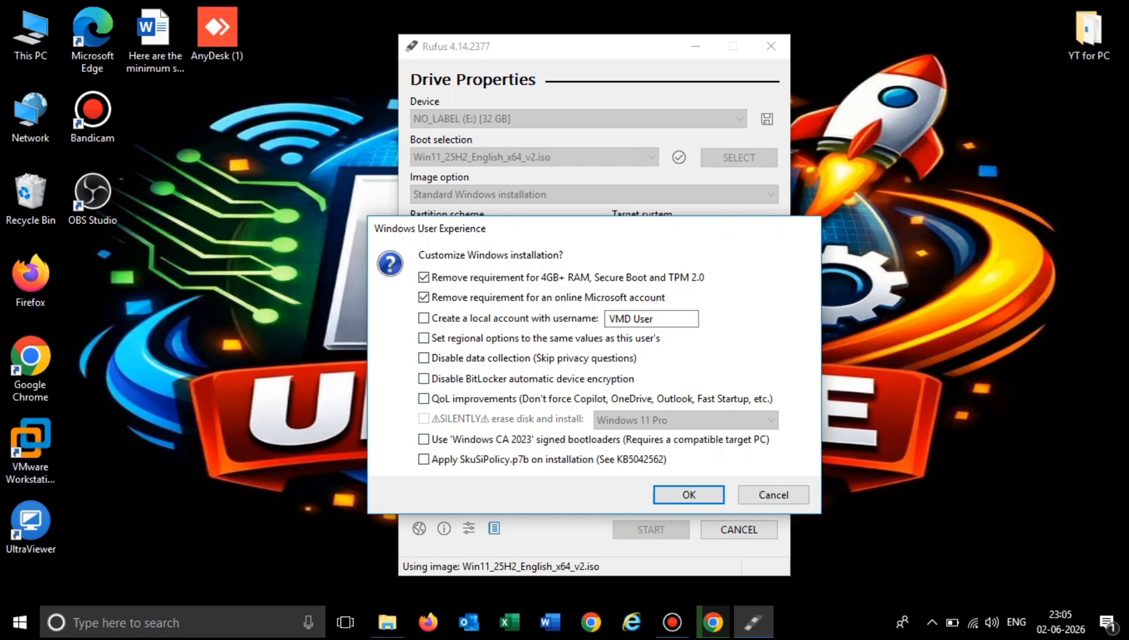
left_click(689, 495)
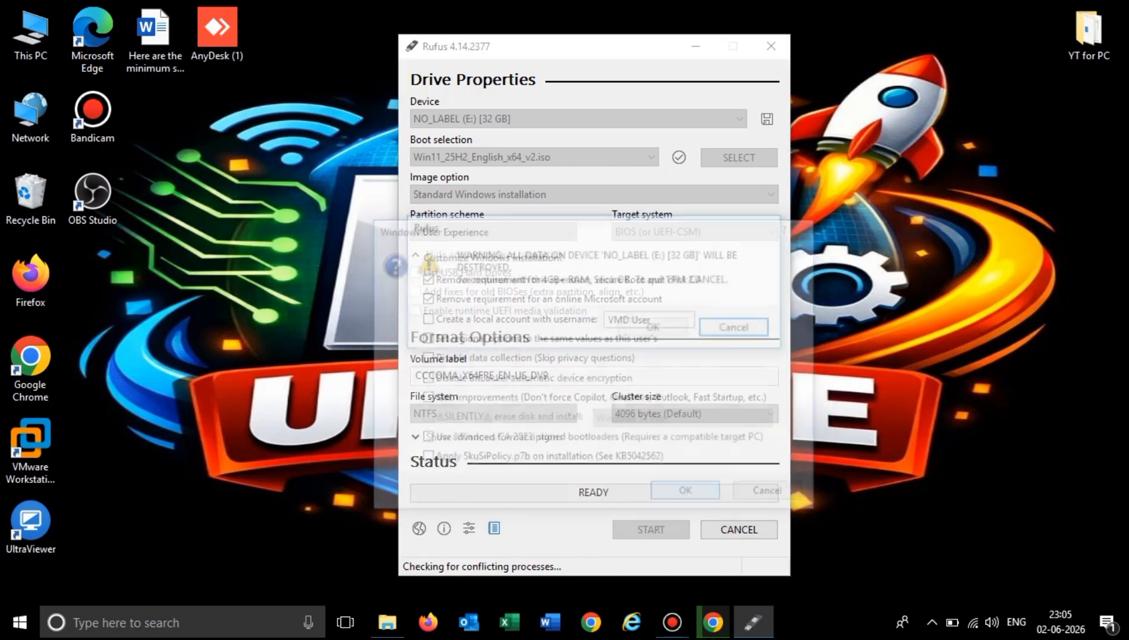
left_click(655, 328)
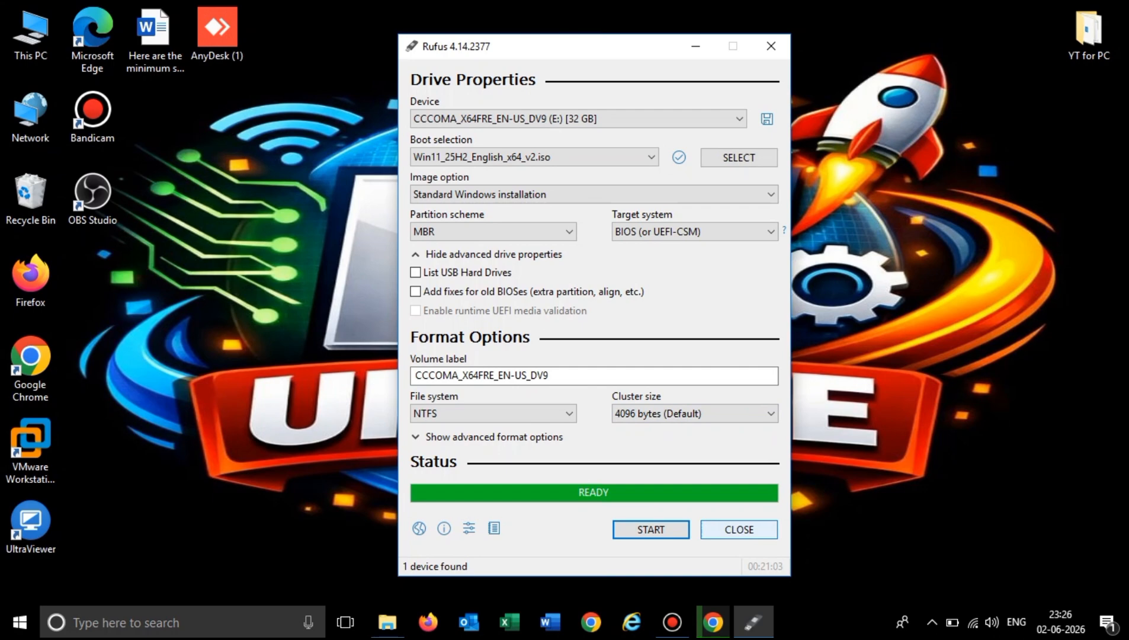
left_click(739, 529)
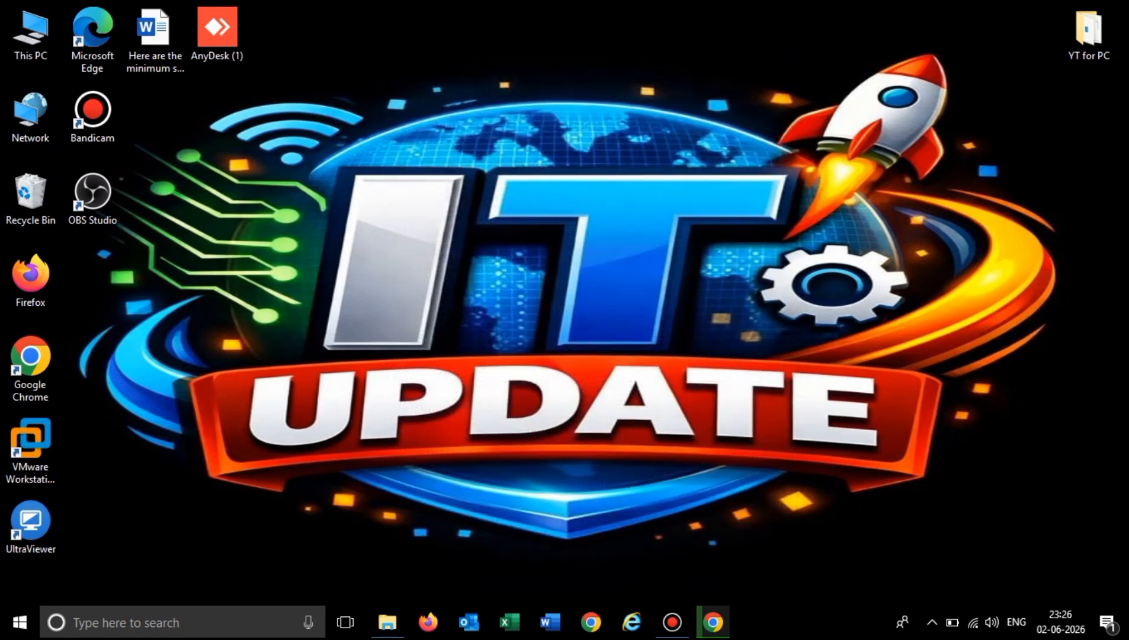
Inspect the setup files on the CCCOMA_X64FRE_EN-US_DV9 (E:) drive from This PC, then close the window.
double_click(31, 34)
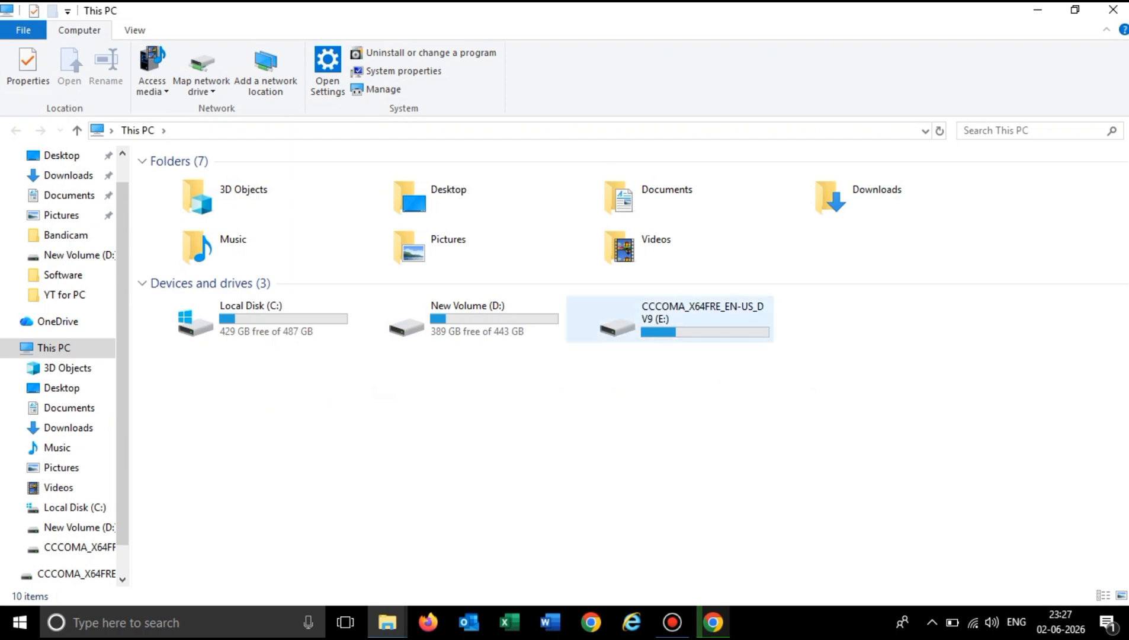
double_click(669, 319)
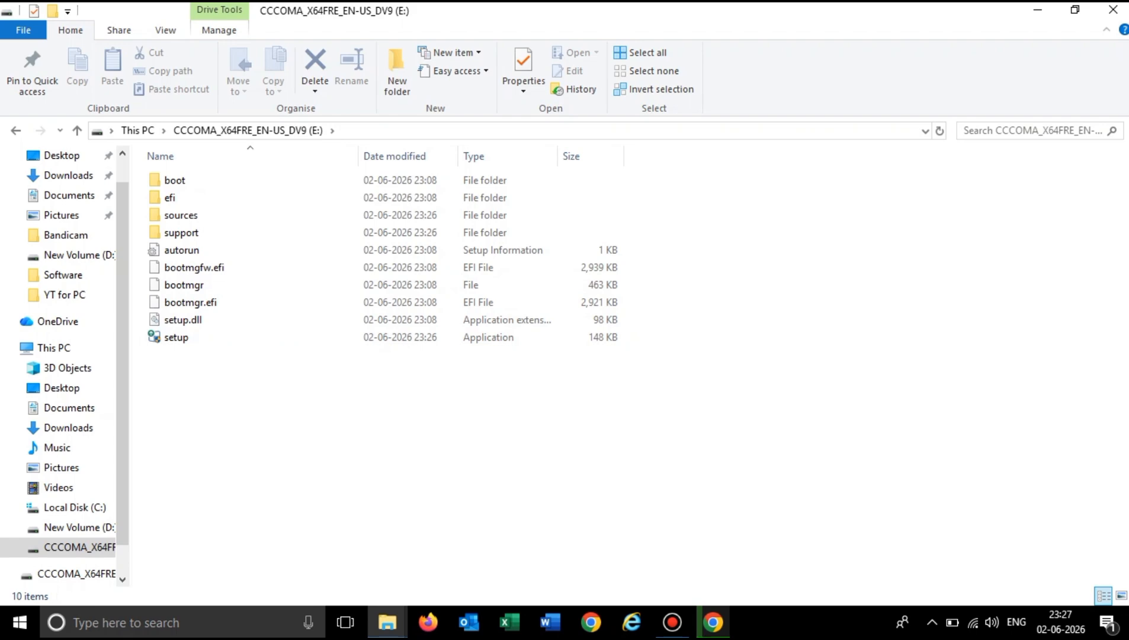
left_click(1113, 10)
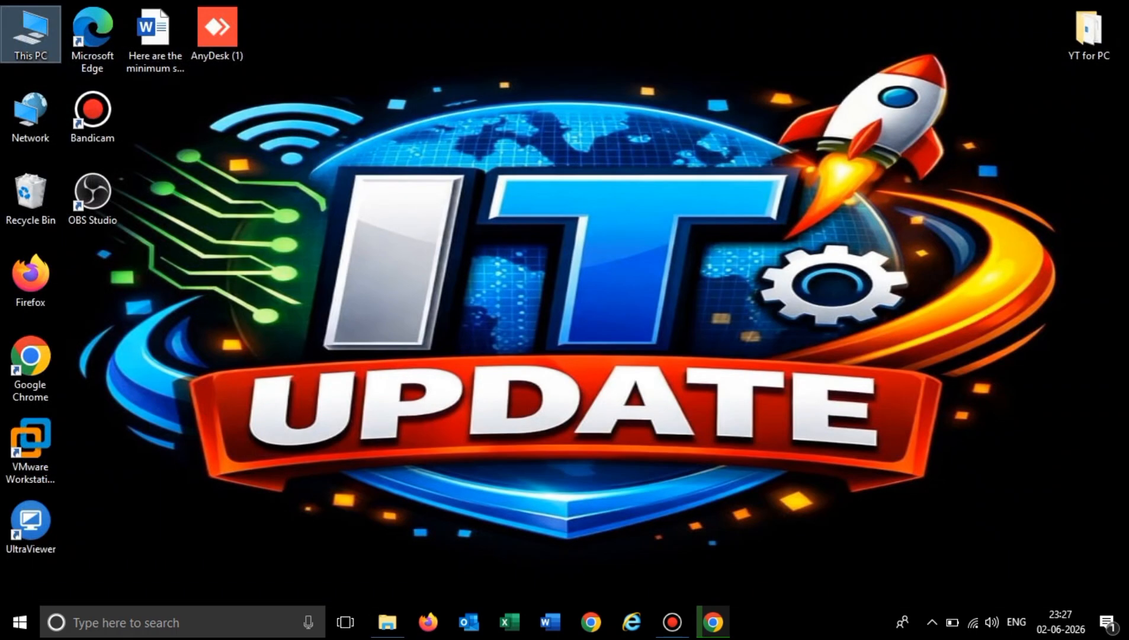